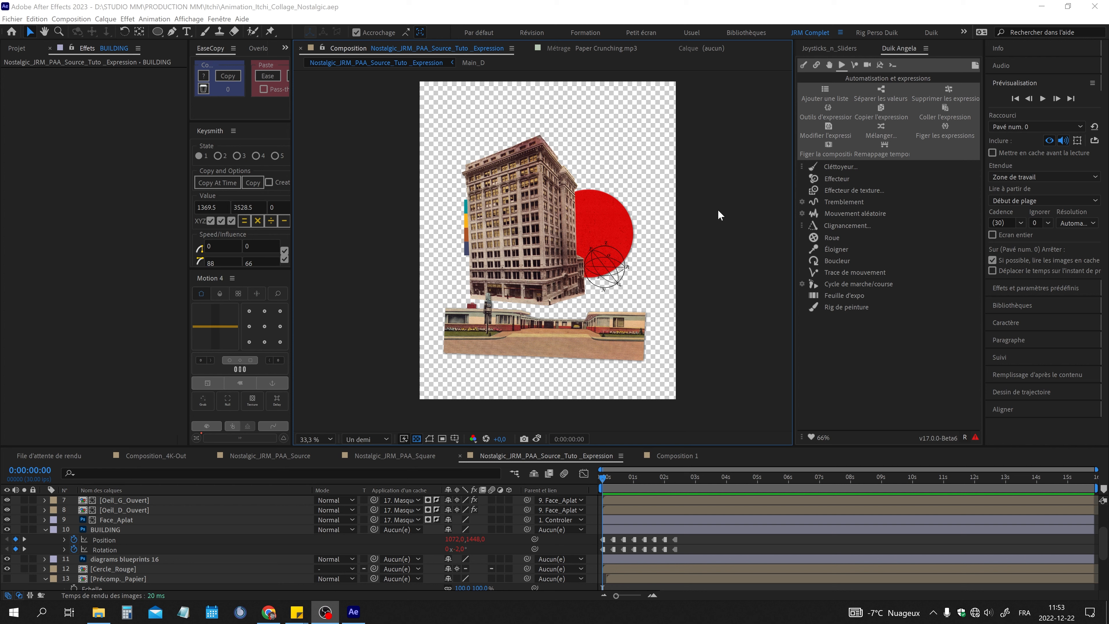
- Preview the collage animation and reveal the expression on the BUILDING layer's Position property
mouse_move(613, 483)
mouse_down()
mouse_move(663, 478)
mouse_move(621, 476)
mouse_up()
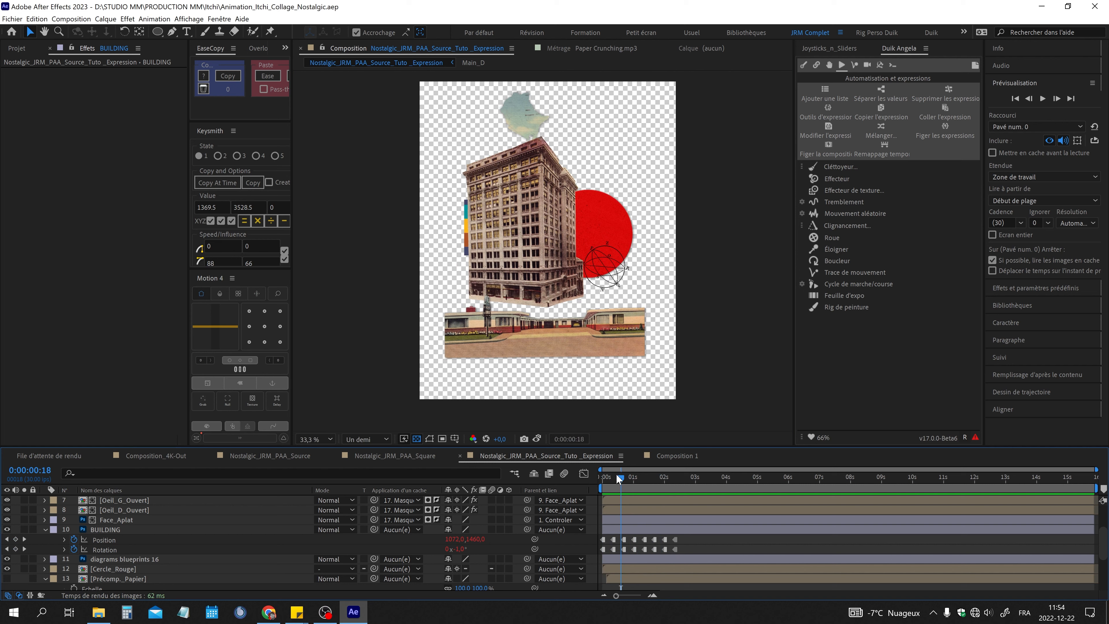
key(space)
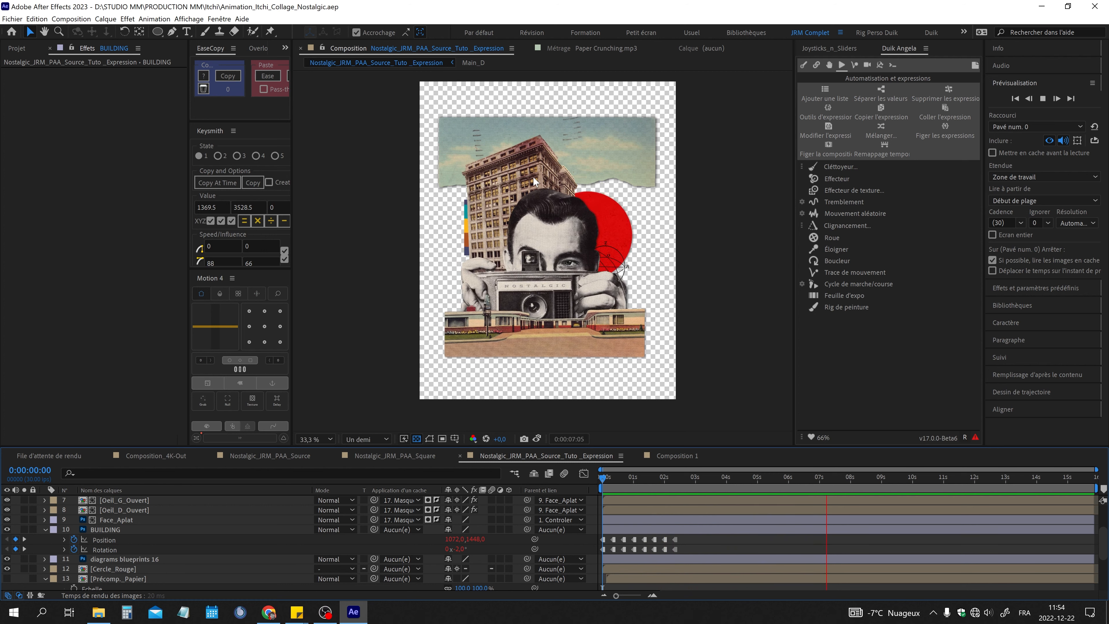
click(120, 528)
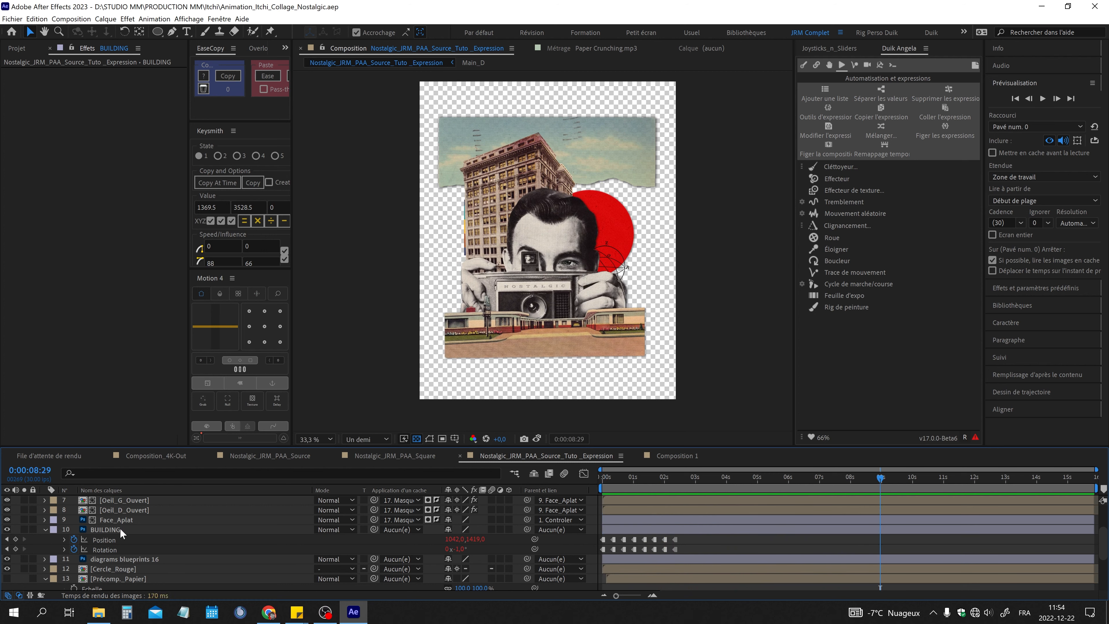
click(112, 541)
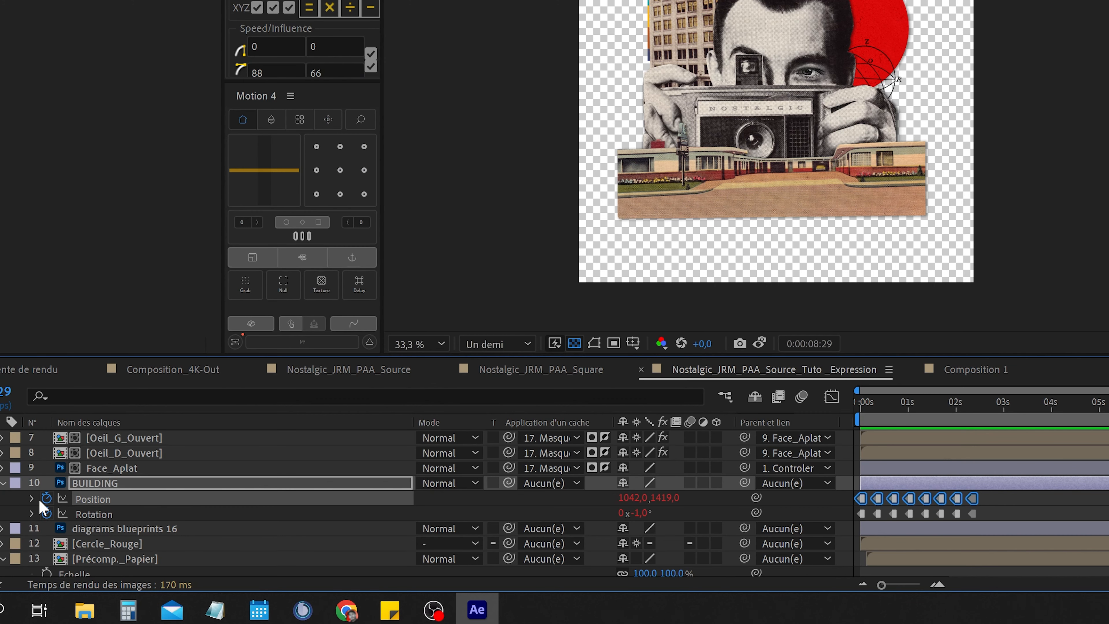
click(65, 539)
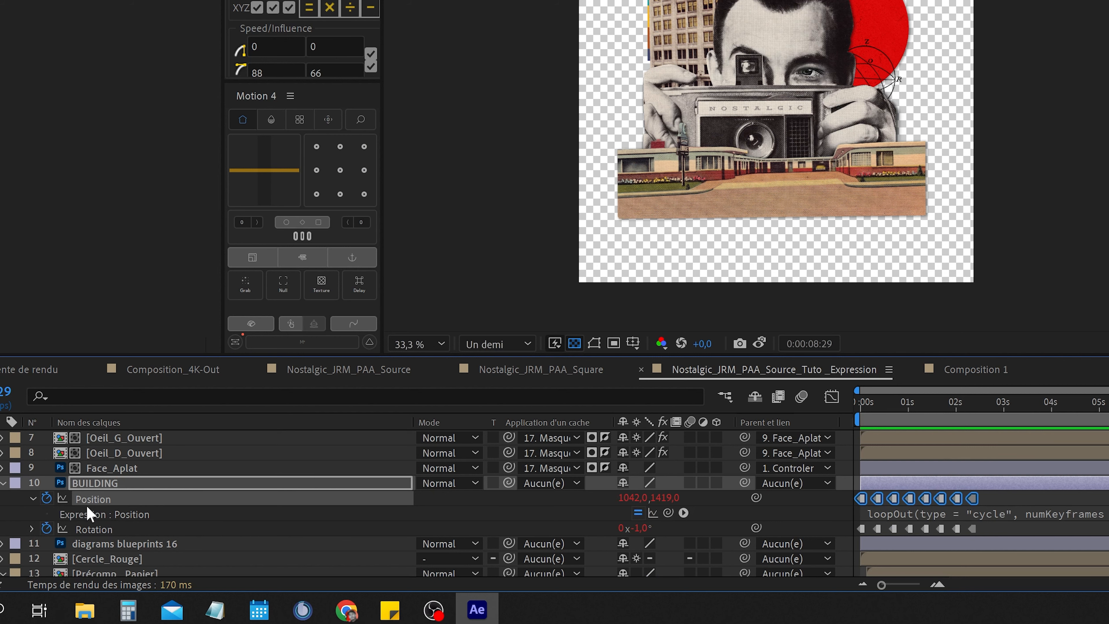
- Select all of the BUILDING layer's Position keyframes at the start of the timeline and convert the loopOut expression into keyframes
click(856, 402)
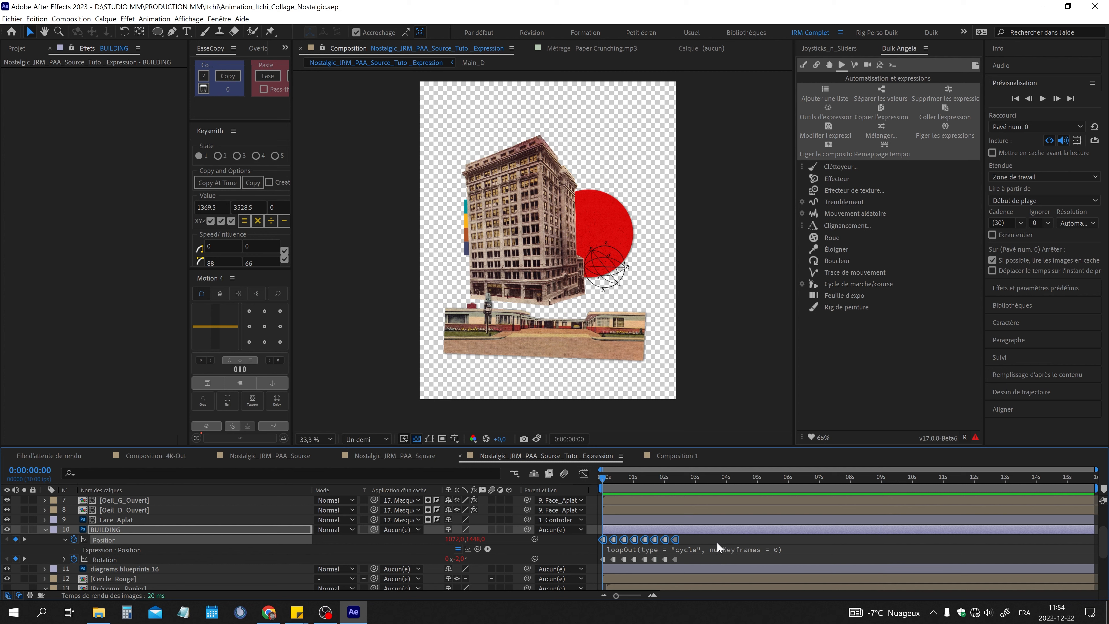
click(713, 539)
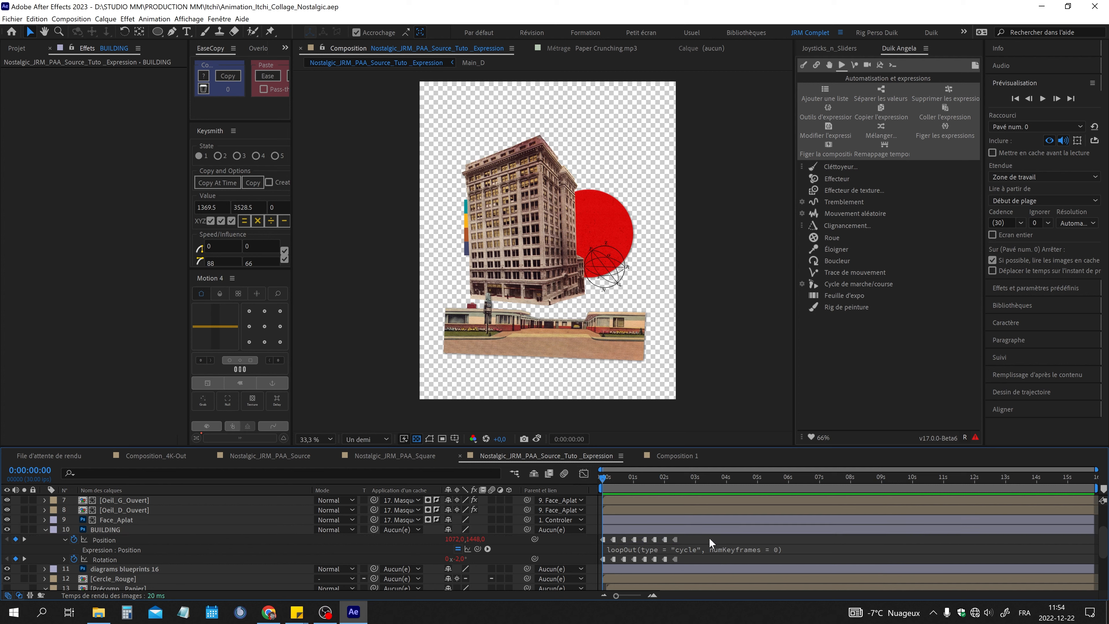
drag(693, 539, 602, 543)
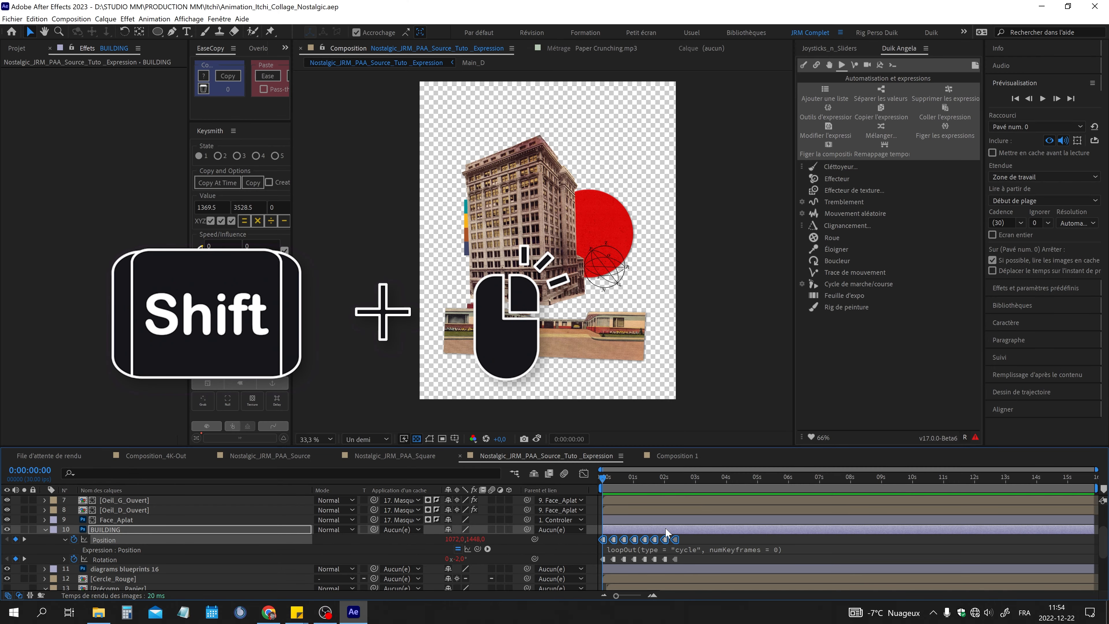
right_click(664, 527)
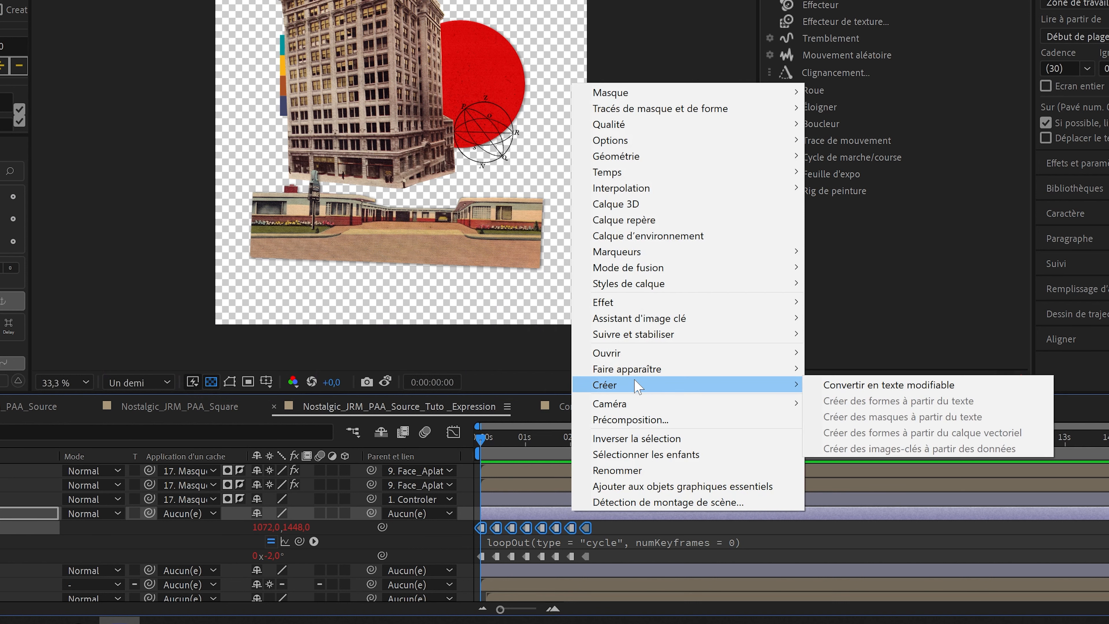
mouse_move(682, 111)
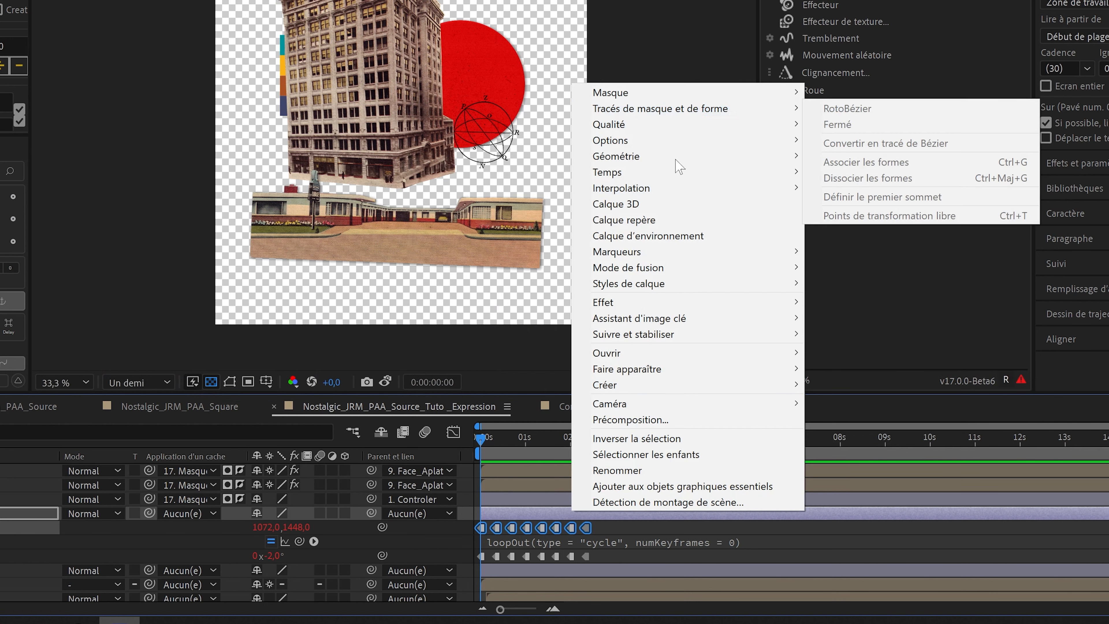
mouse_move(665, 393)
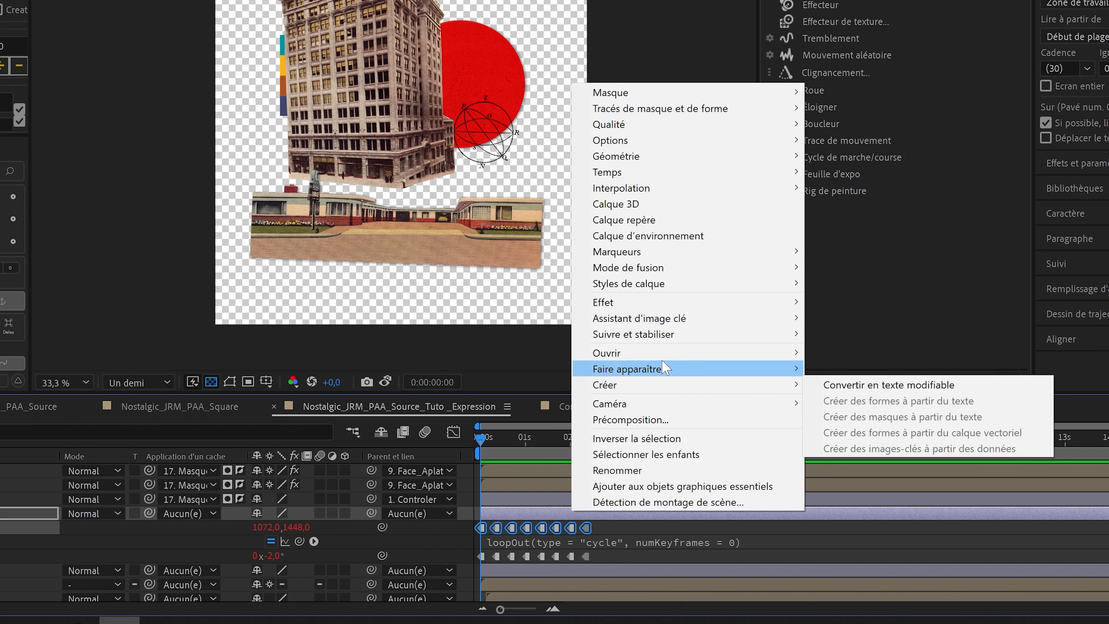
mouse_move(679, 318)
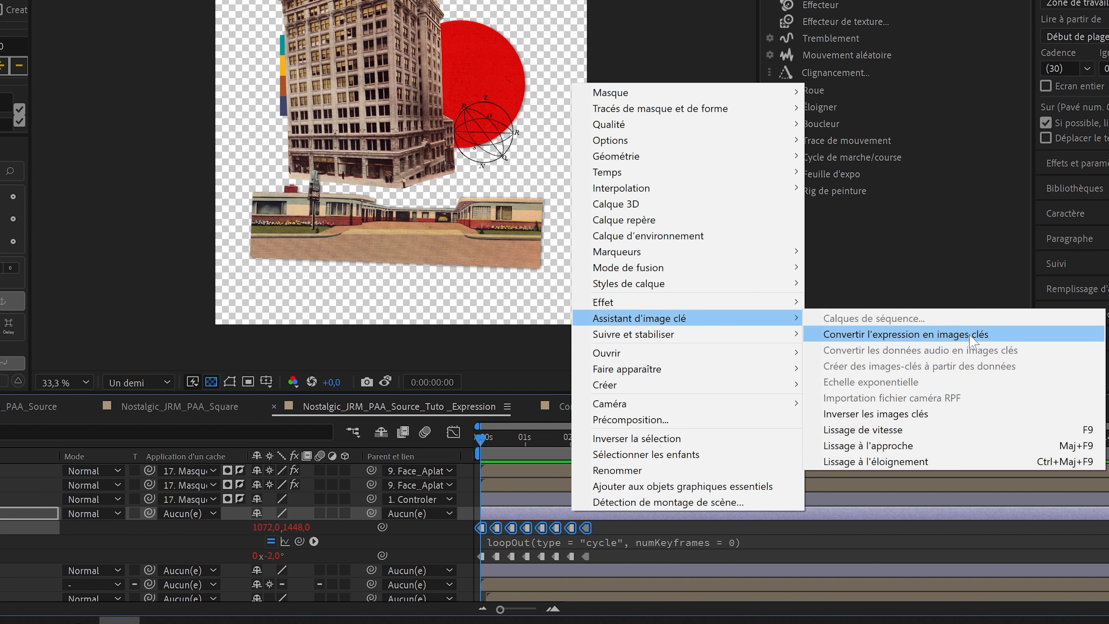
click(1010, 337)
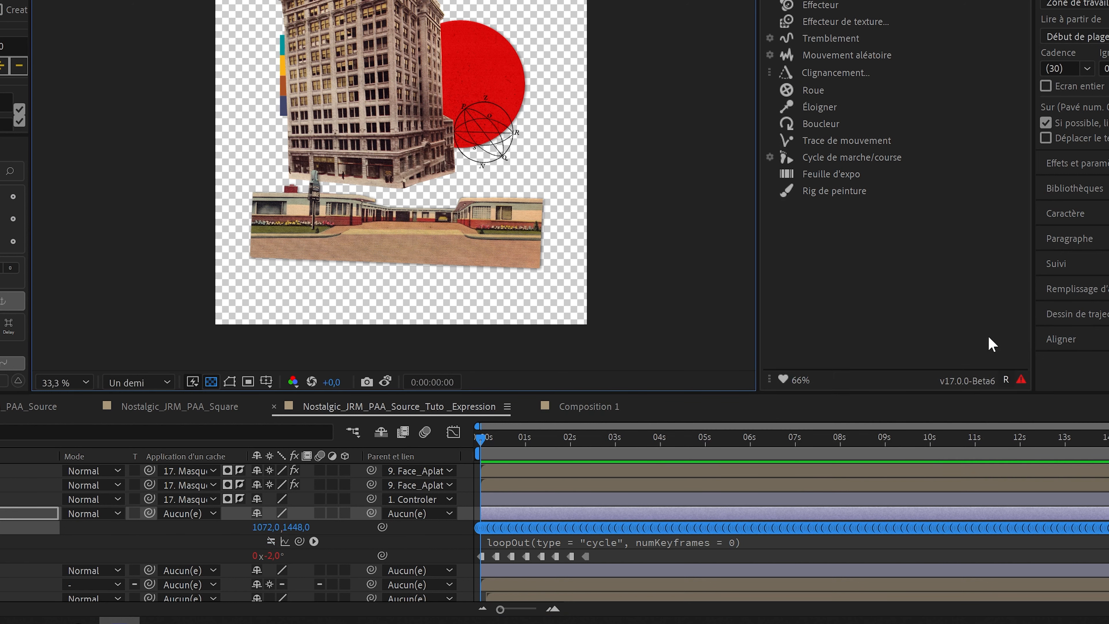
- Examine the BUILDING layer's converted Position keyframes frame by frame in the timeline
scroll(519, 551, up, 10)
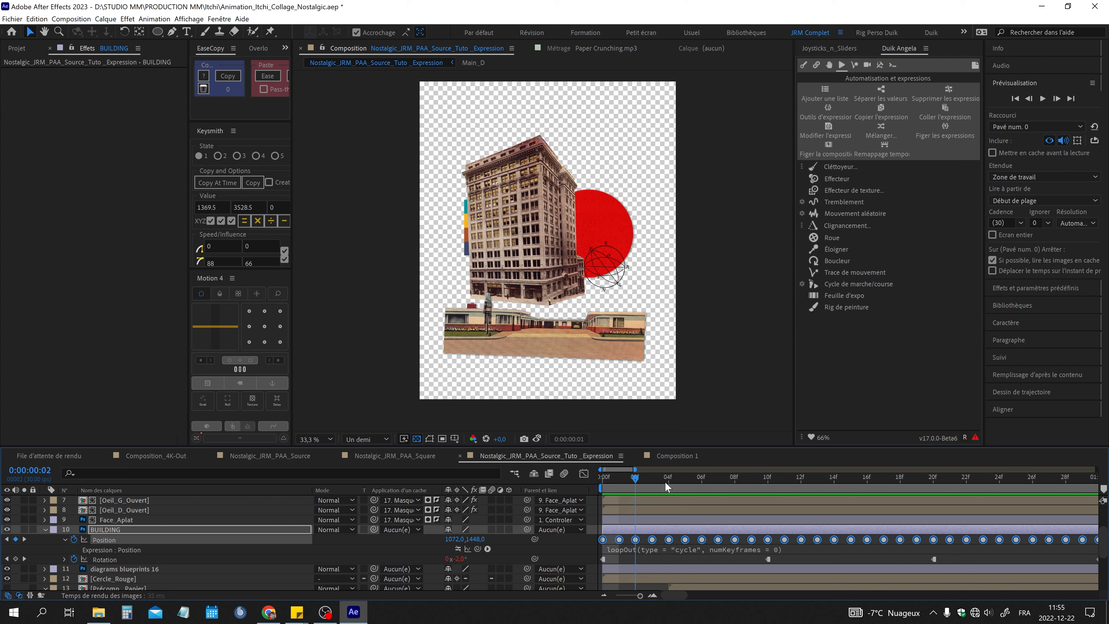
click(666, 481)
right_click(636, 540)
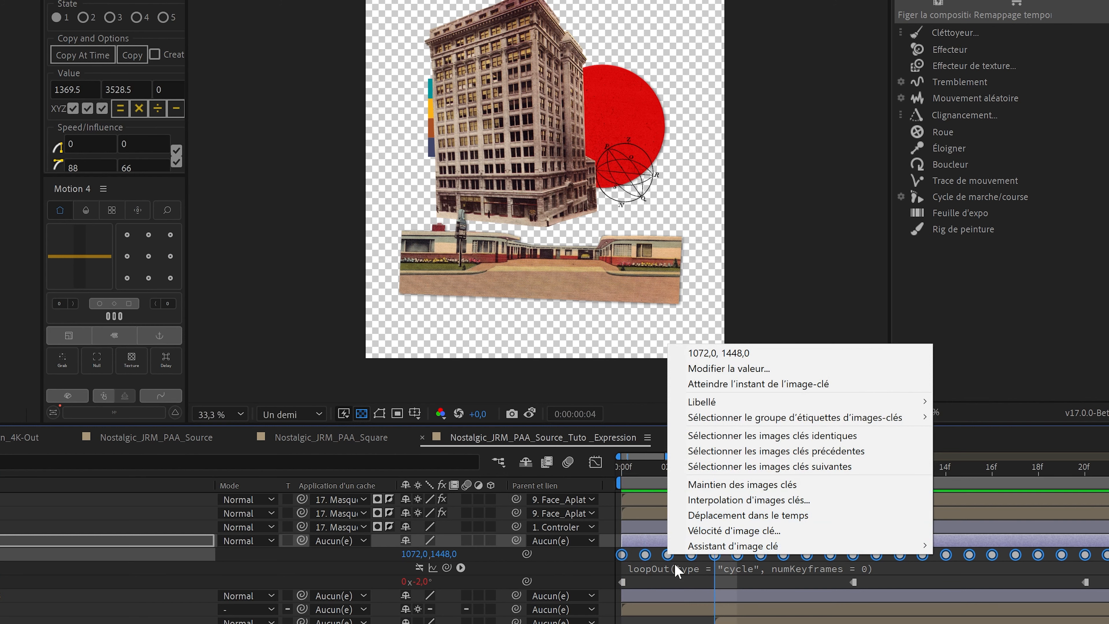
click(663, 576)
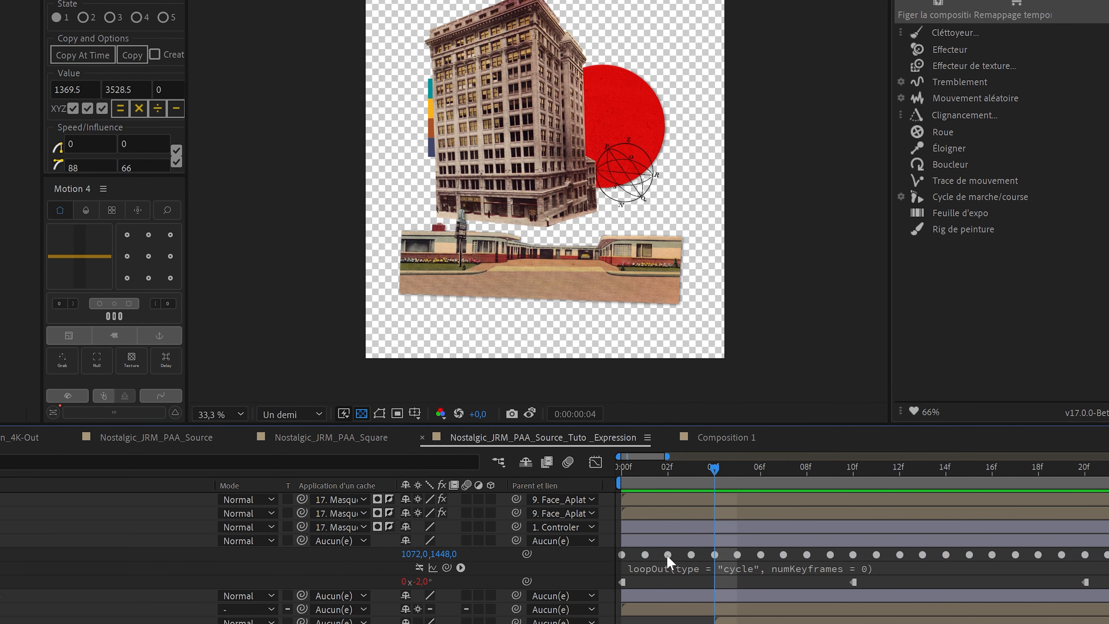
key(Home)
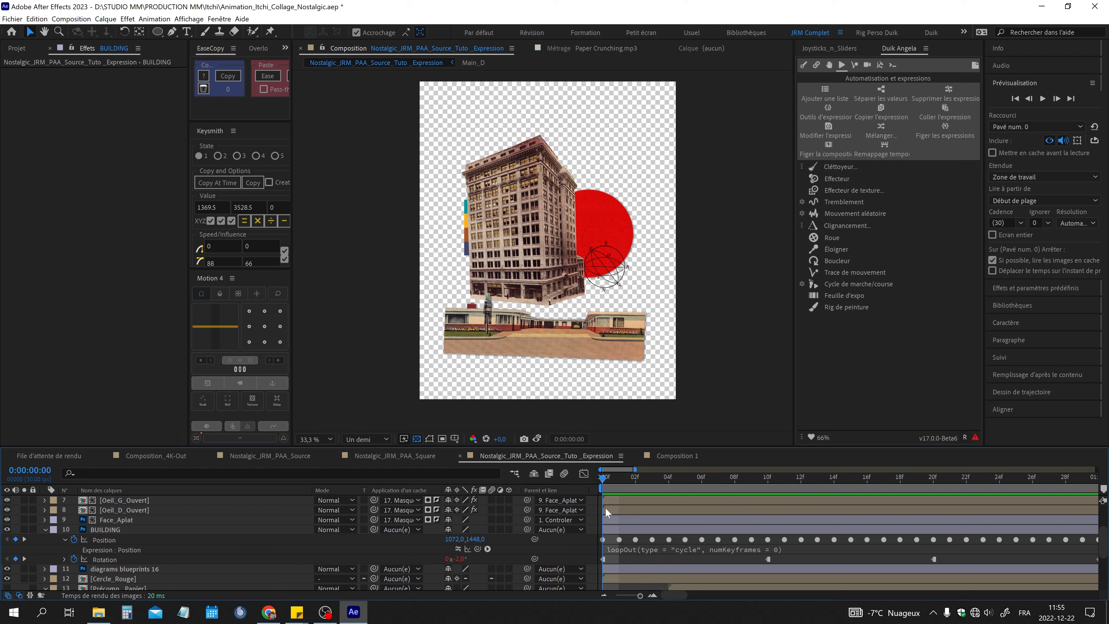
key(minus)
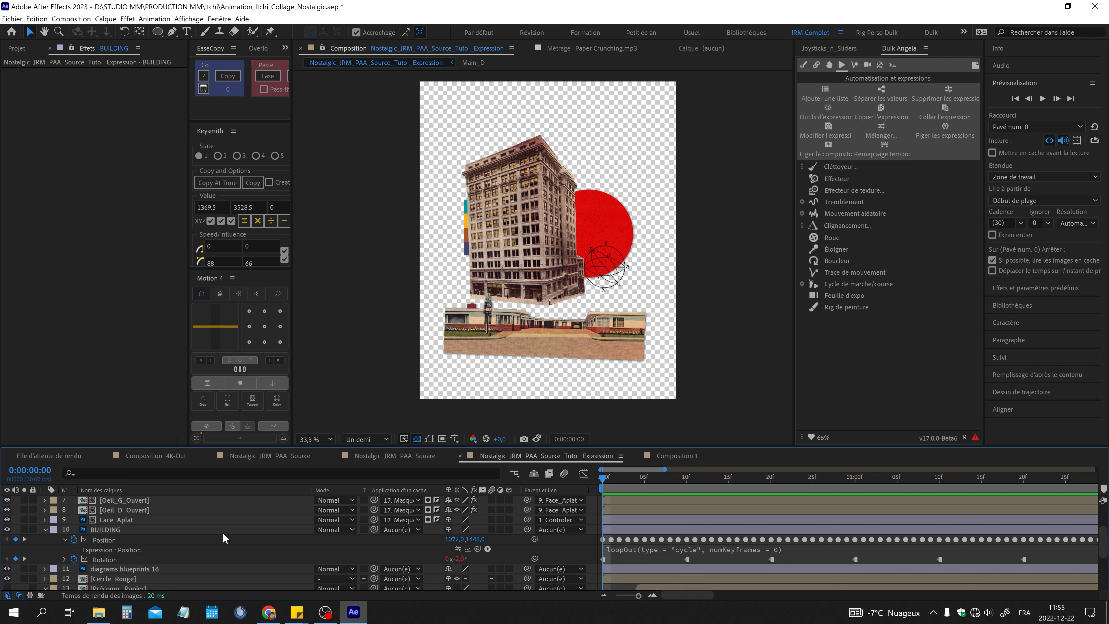
key(minus)
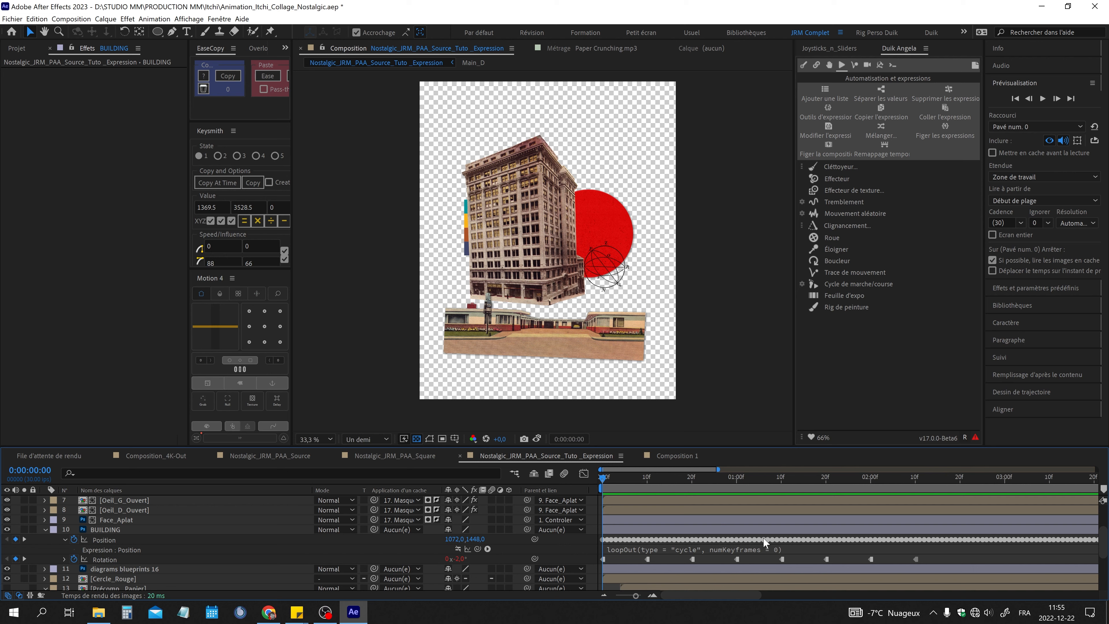
- Play back the full composition and solo the BUILDING layer to check its motion
key(semicolon)
key(KP_0)
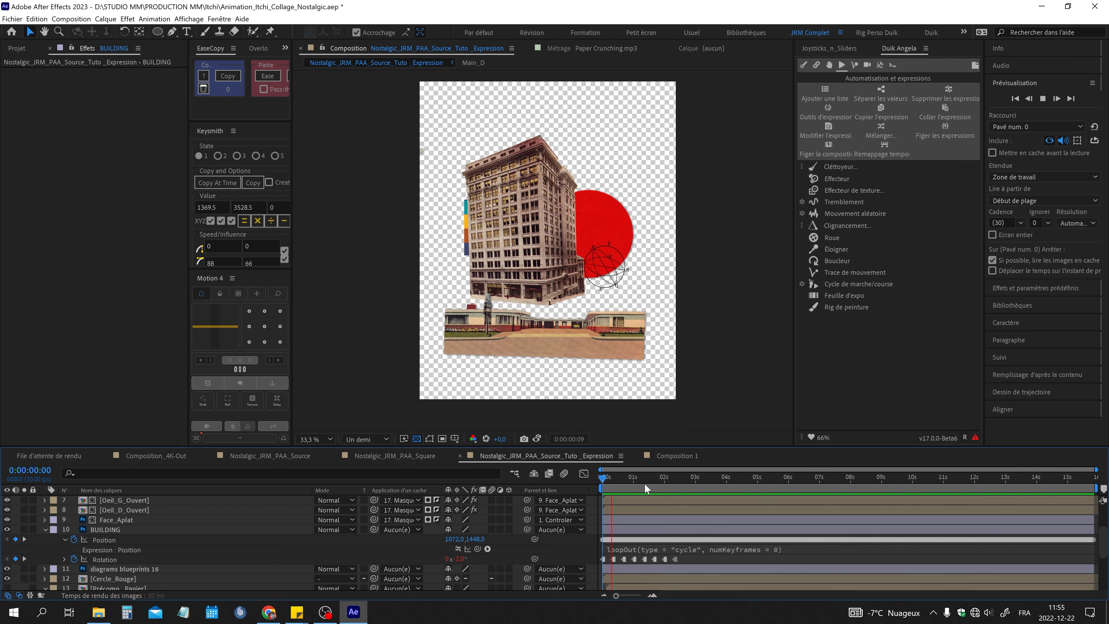
click(25, 528)
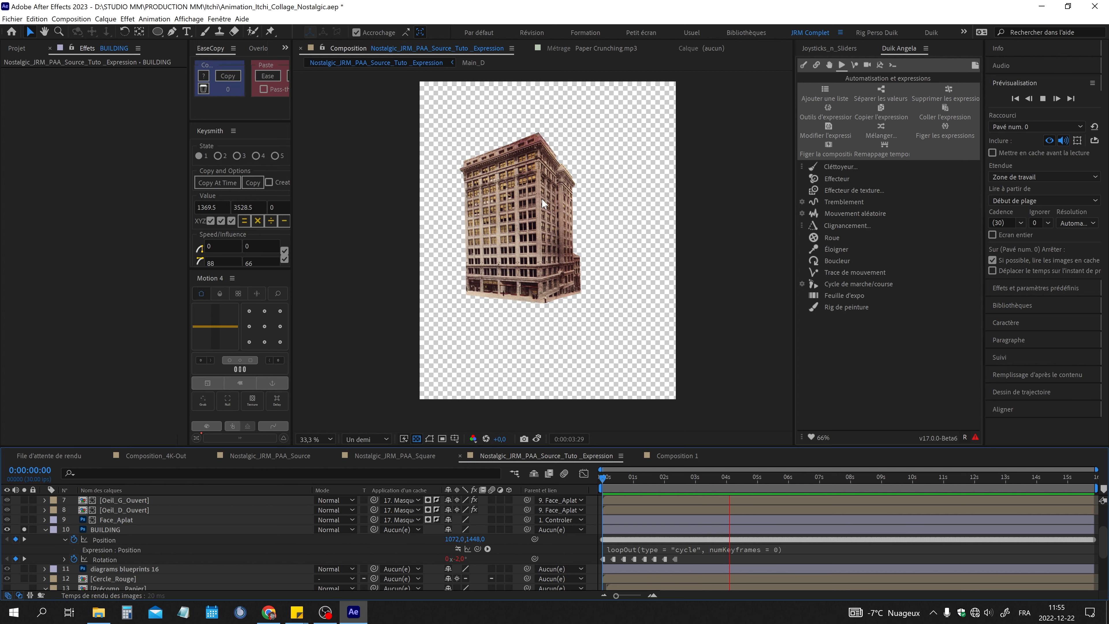
key(space)
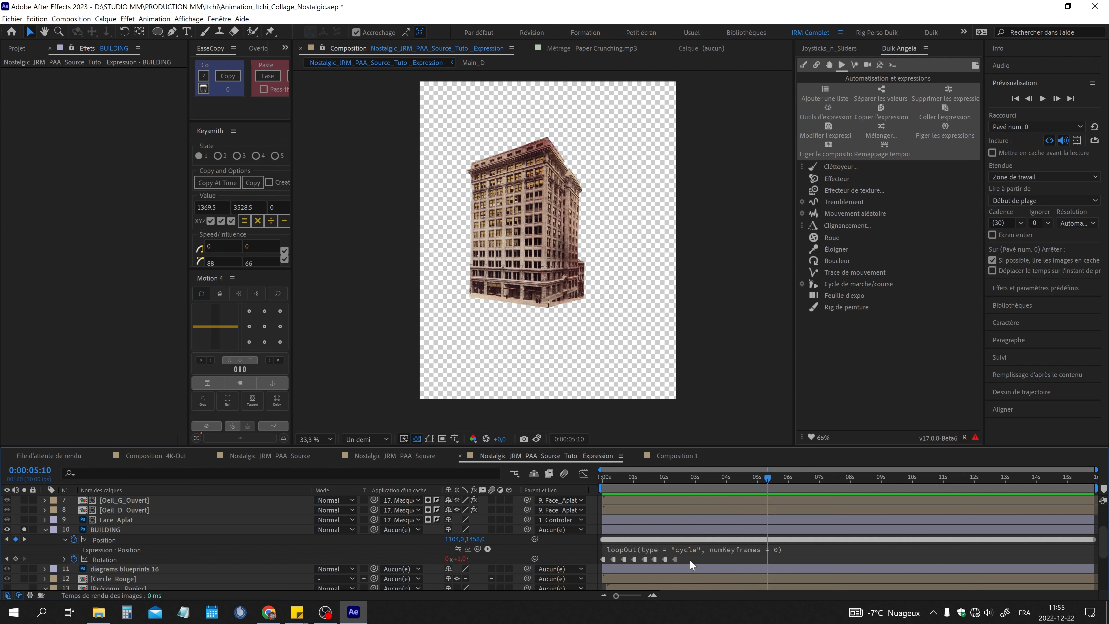
drag(690, 561, 570, 563)
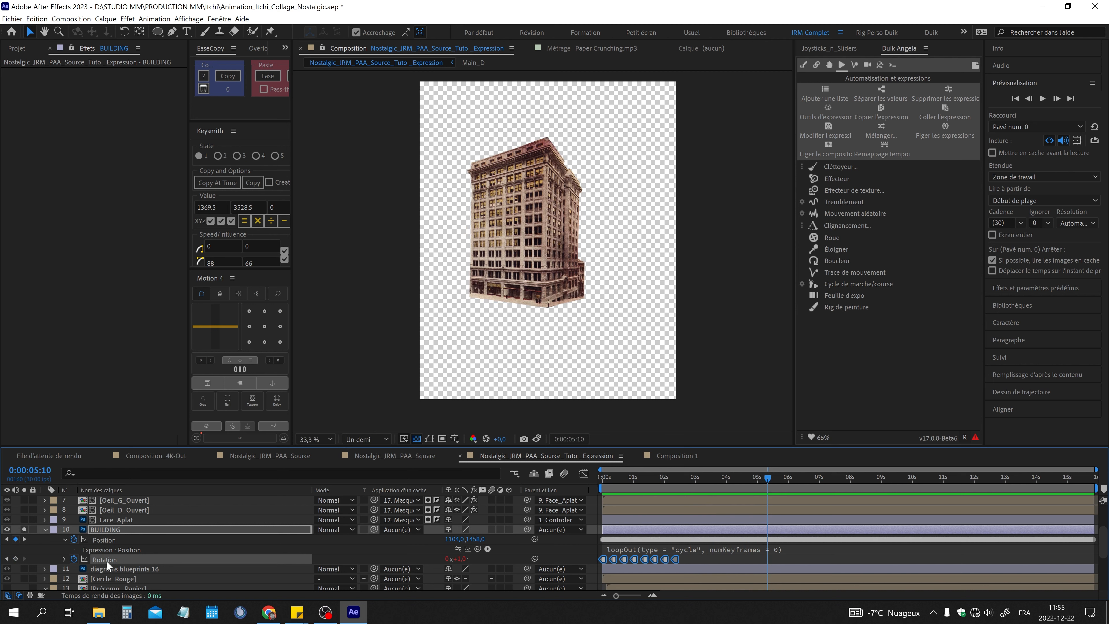
right_click(689, 533)
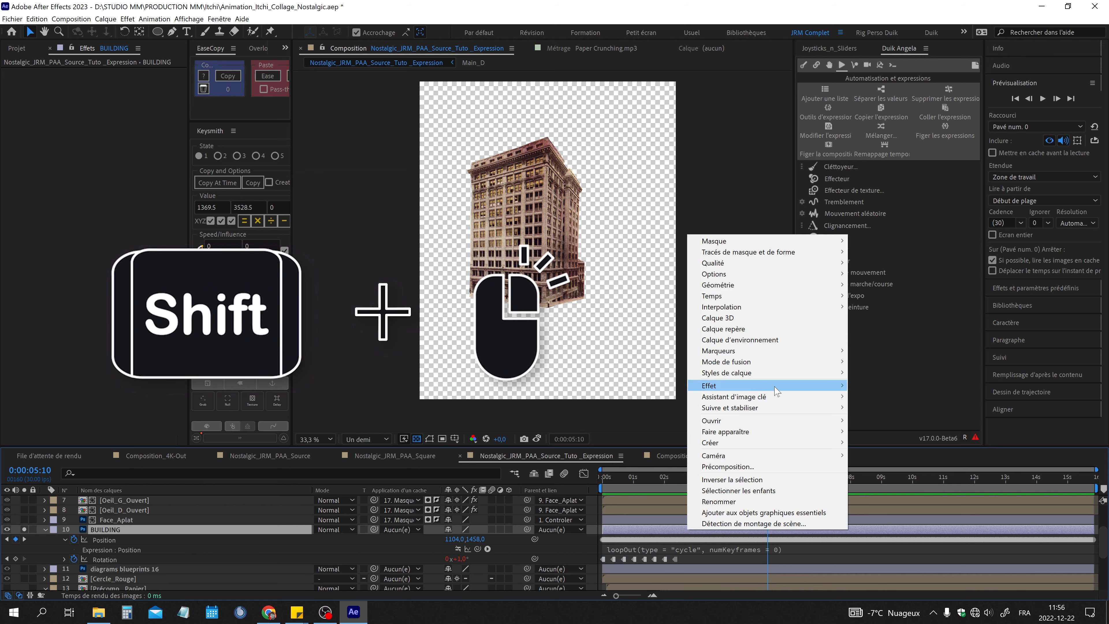
mouse_move(778, 399)
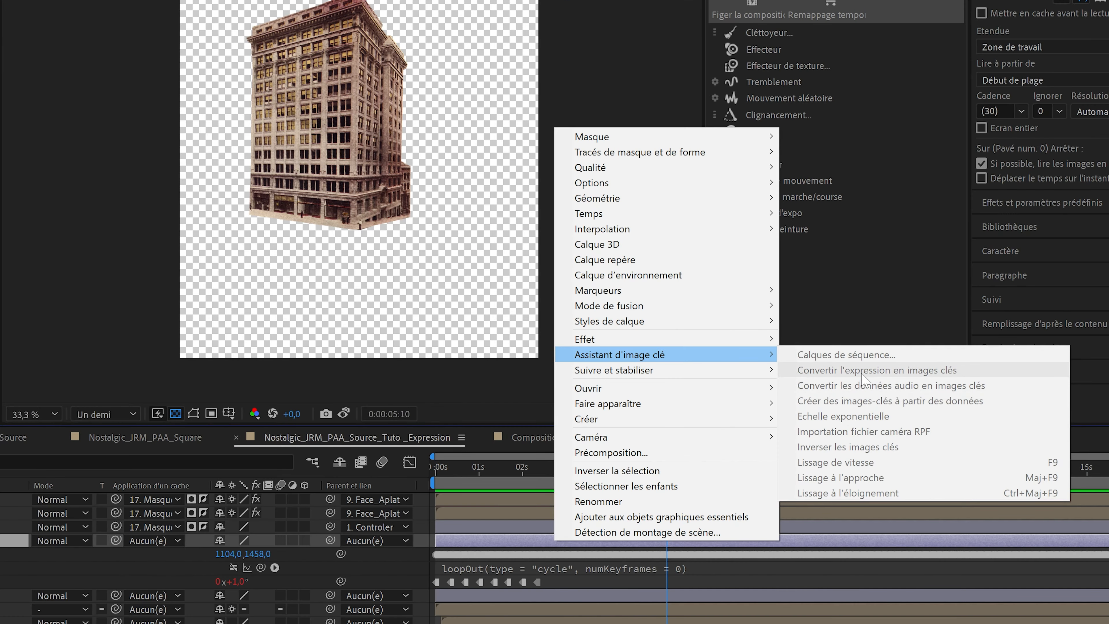
click(847, 446)
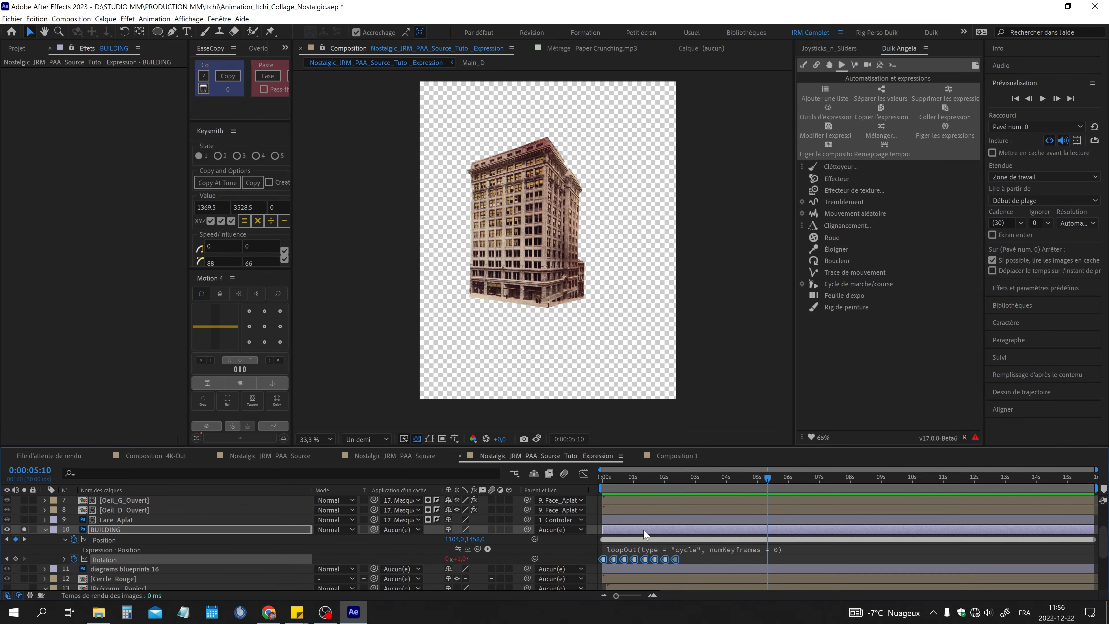
- Convert the expression on the BUILDING layer's selected Rotation keyframes into keyframes
right_click(644, 534)
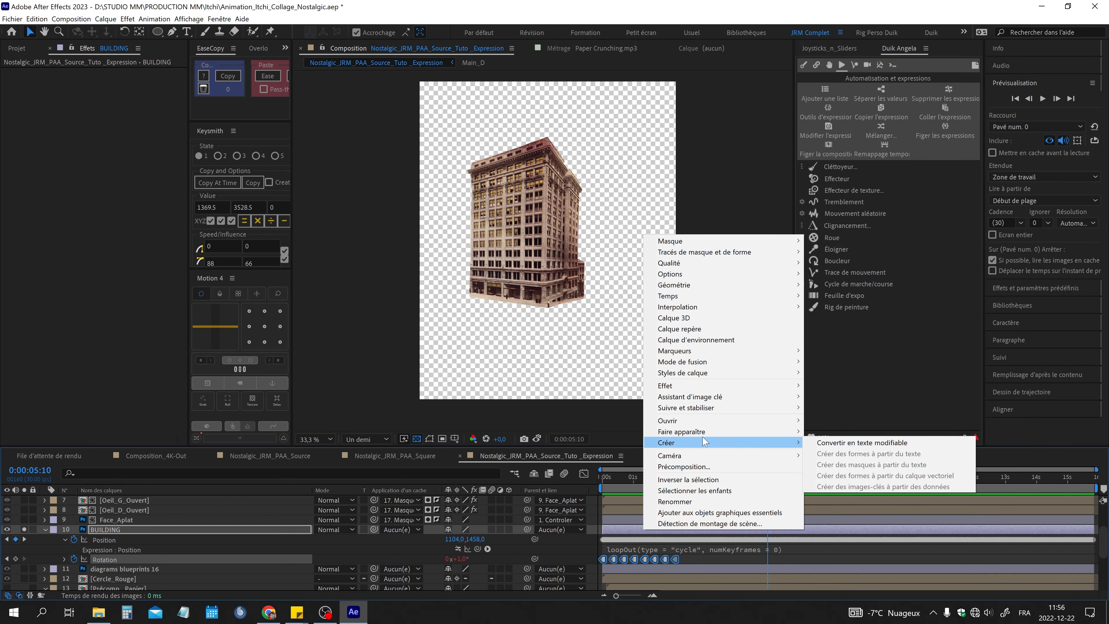
mouse_move(728, 396)
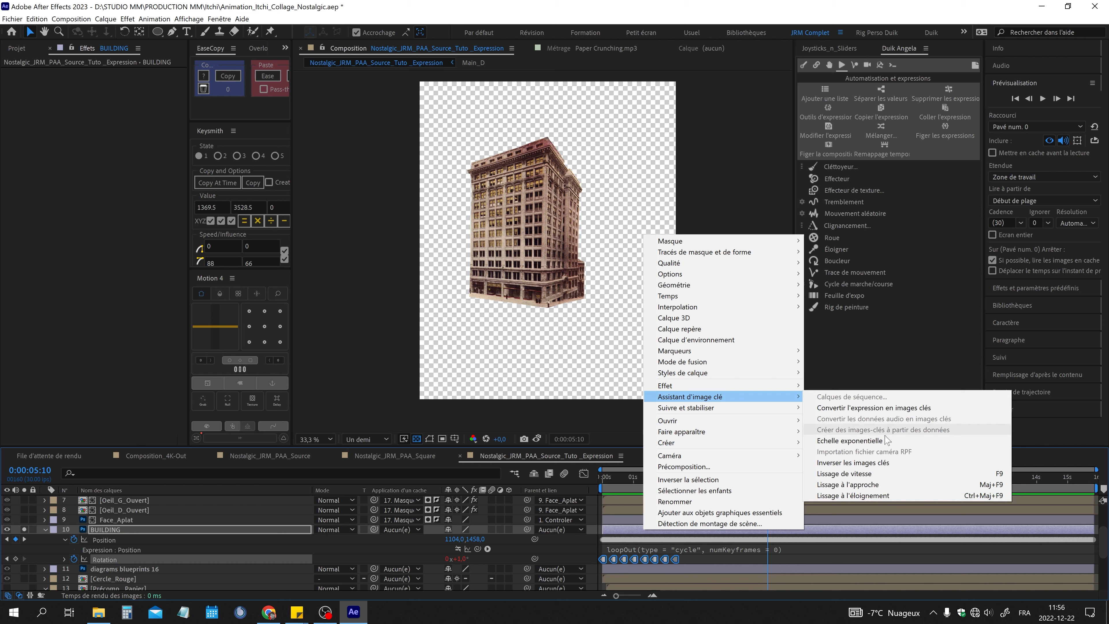
click(887, 407)
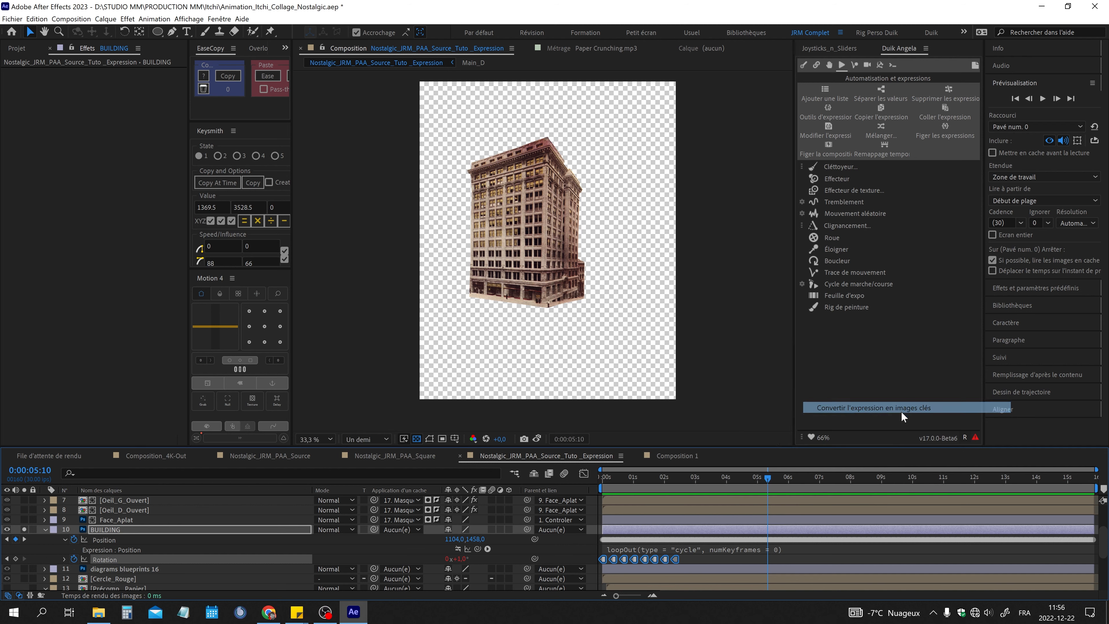
- Preview the soloed building and examine its converted Rotation keyframes in the timeline
key(space)
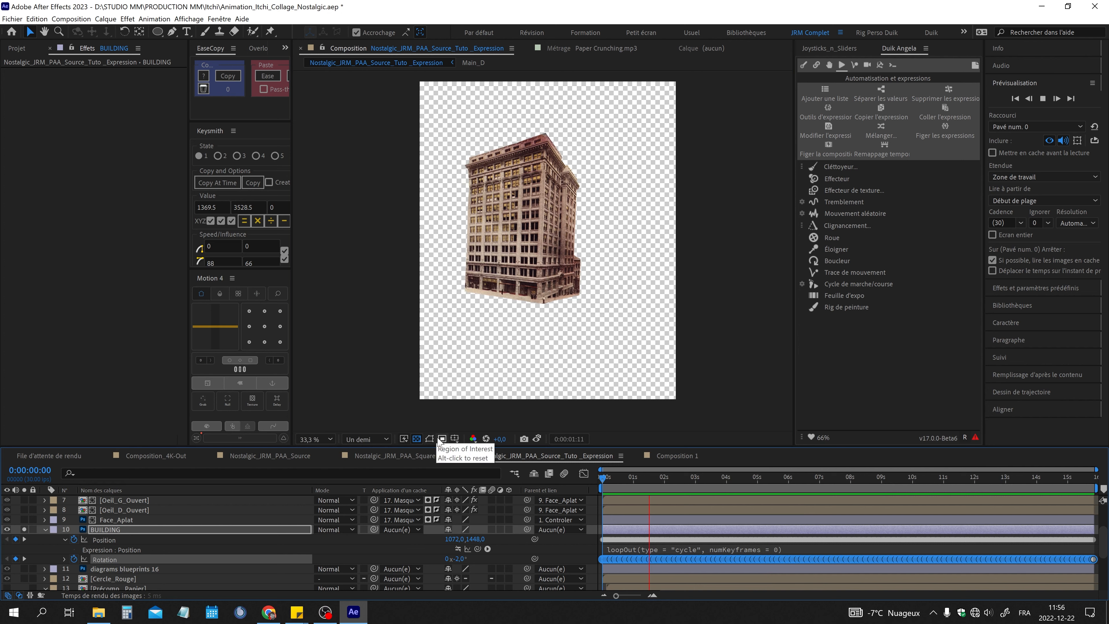
key(space)
scroll(616, 548, up, 3)
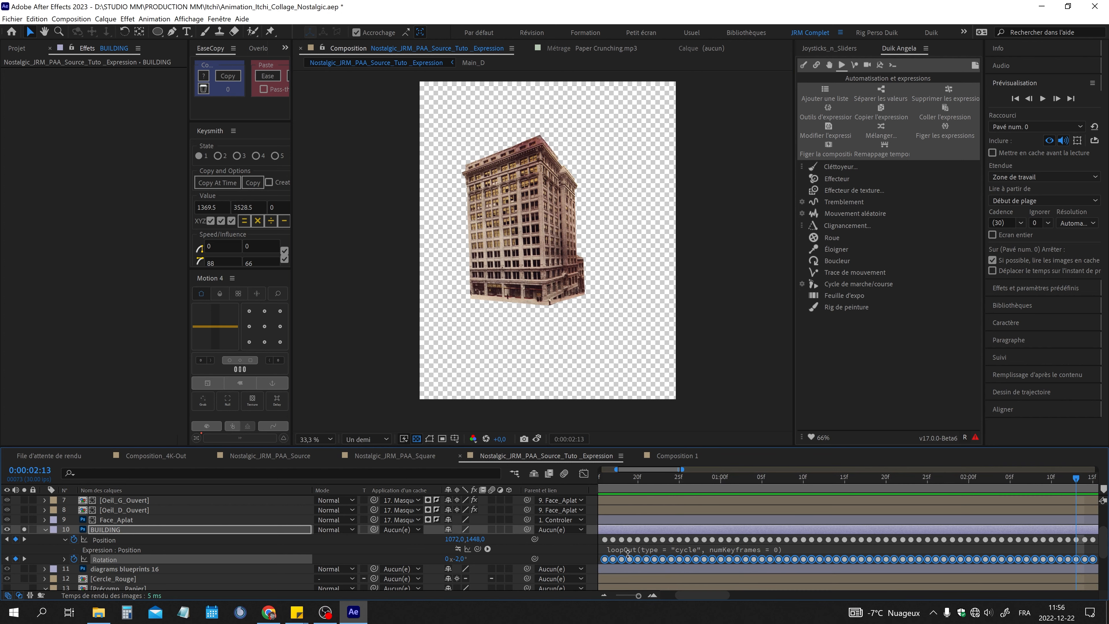
scroll(640, 555, down, 5)
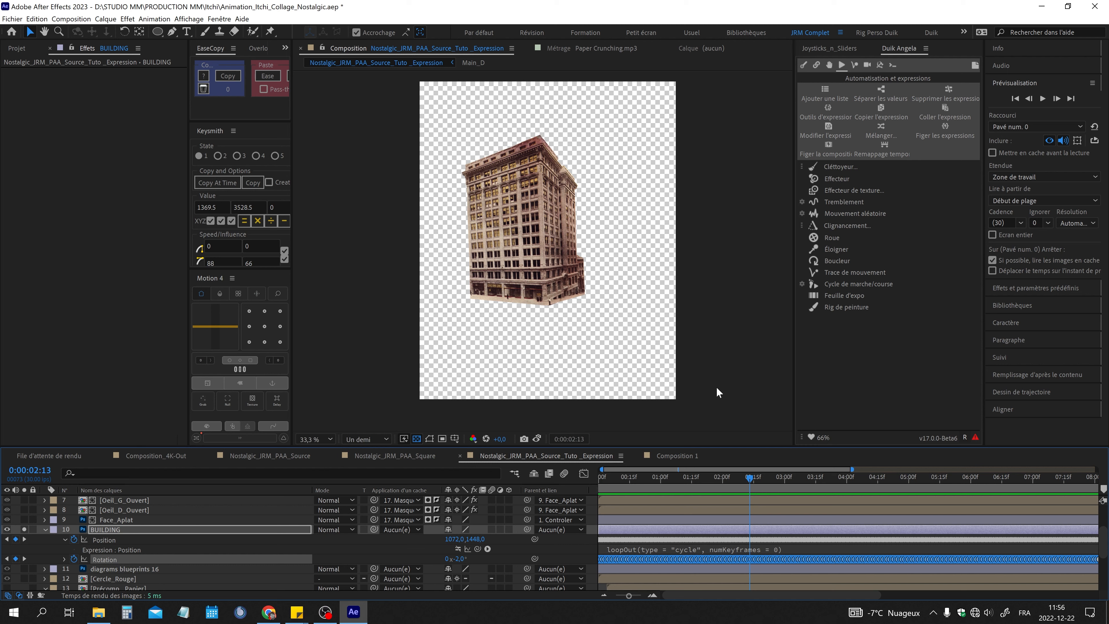
- Undo the Rotation conversion and select the BUILDING layer's original looping Rotation keyframes with the time at the first frame
click(721, 364)
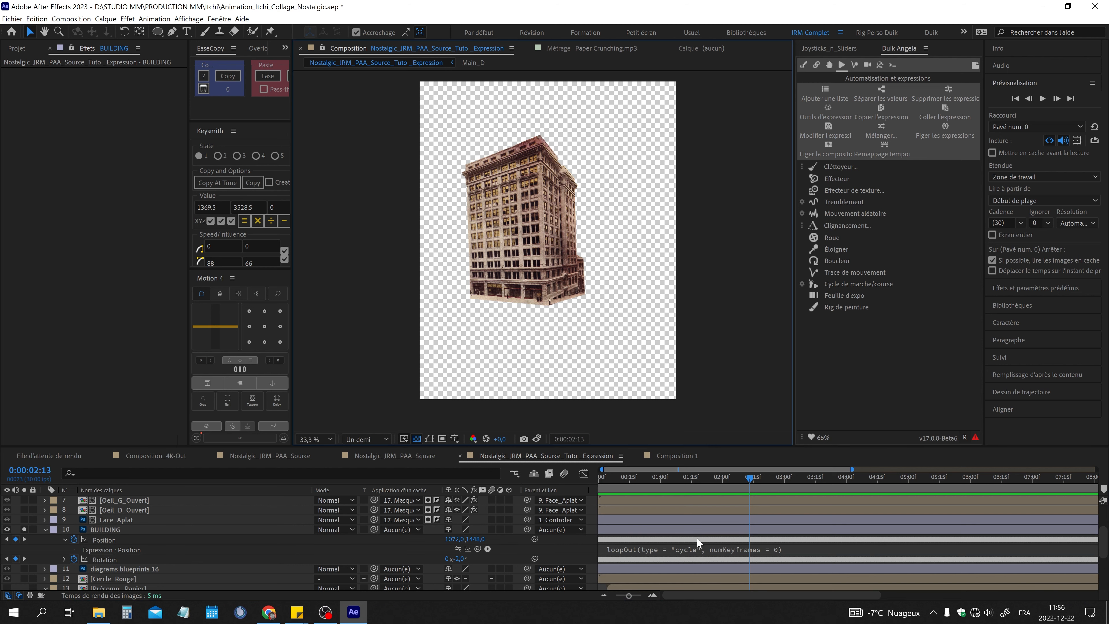
key(Home)
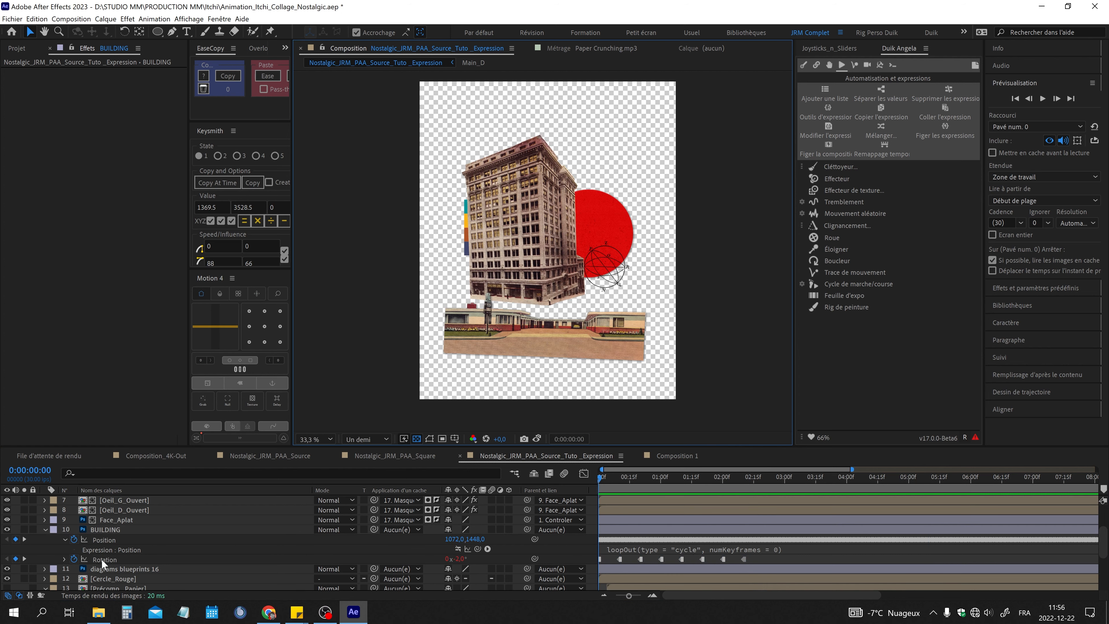
drag(768, 558, 601, 565)
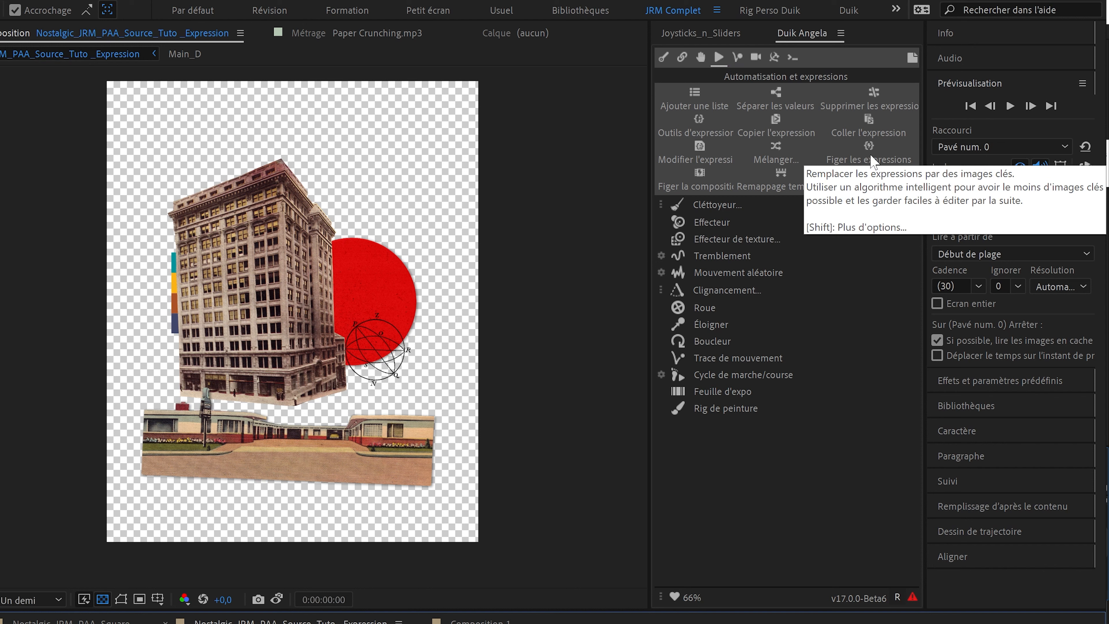
shift+click(871, 160)
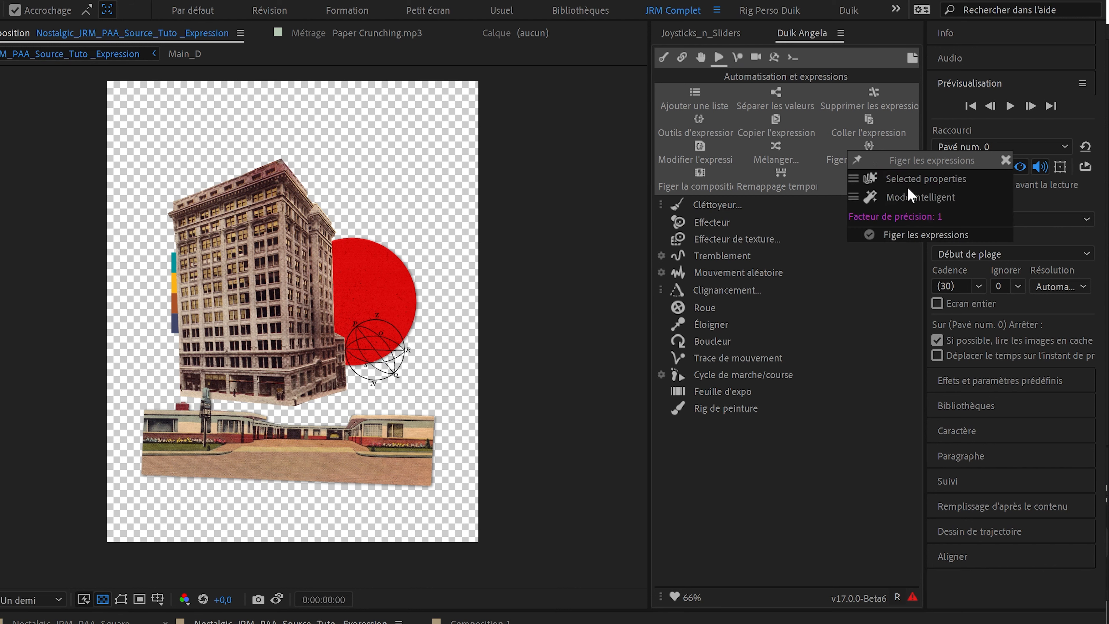
click(893, 180)
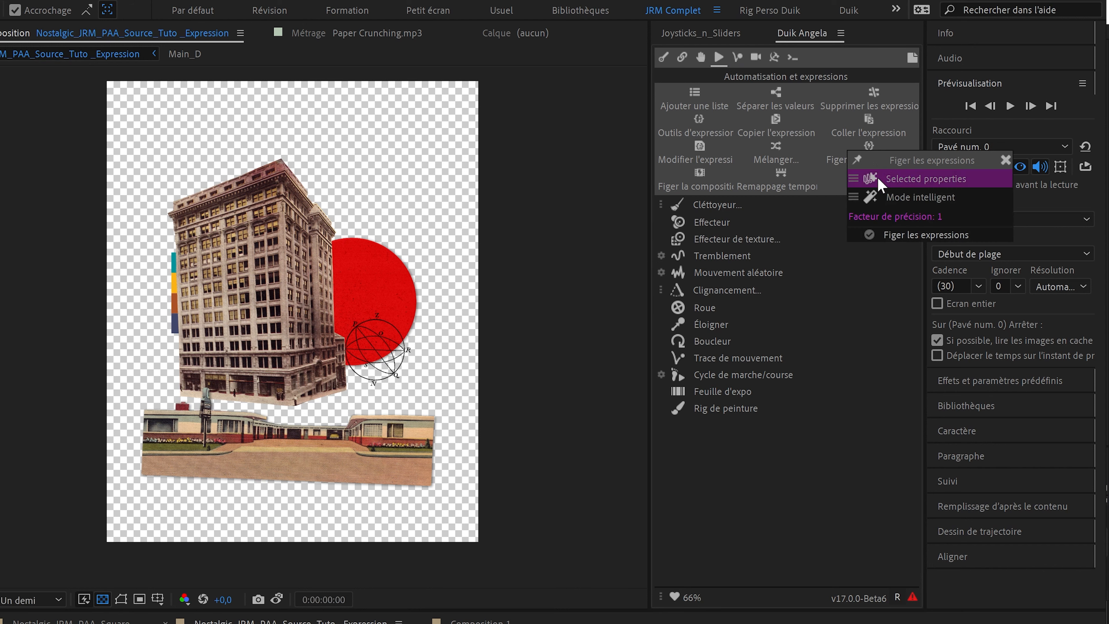
click(900, 182)
key(Escape)
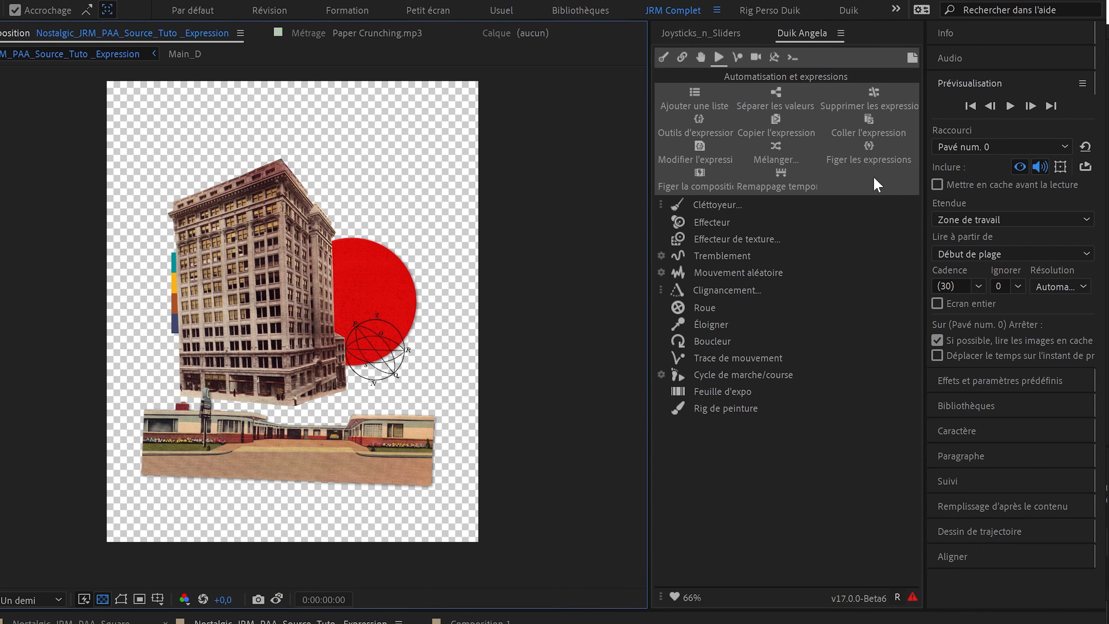
key(ctrl+z)
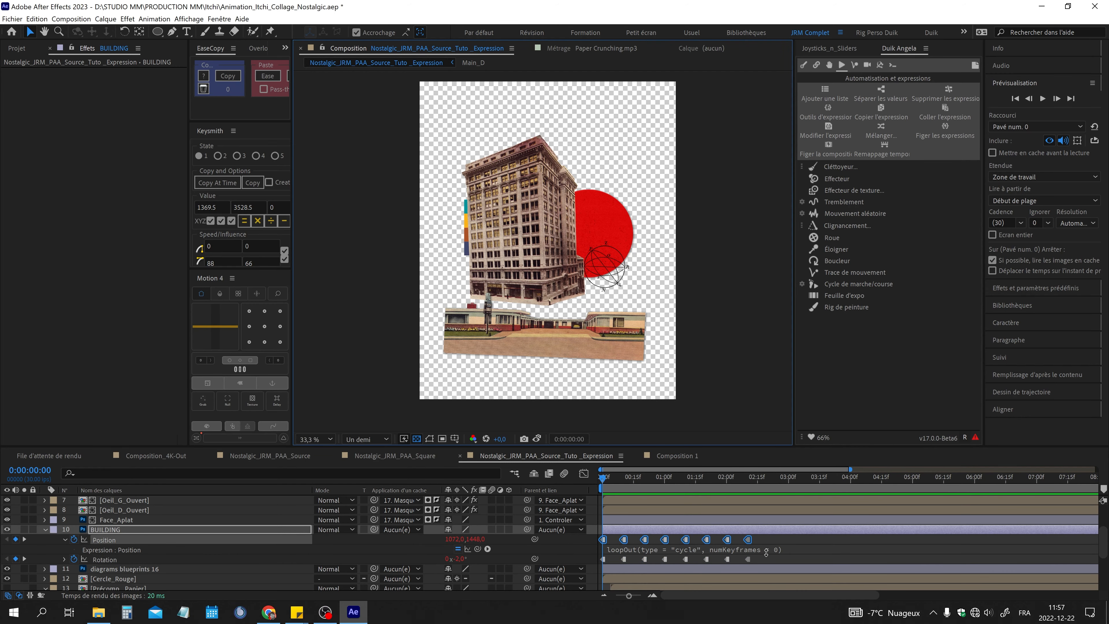
- Bake the BUILDING layer's Rotation expression with Duik's Figer les expressions, using Selected properties, Mode intelligent and precision factor 1
click(766, 551)
click(772, 560)
drag(772, 565, 587, 580)
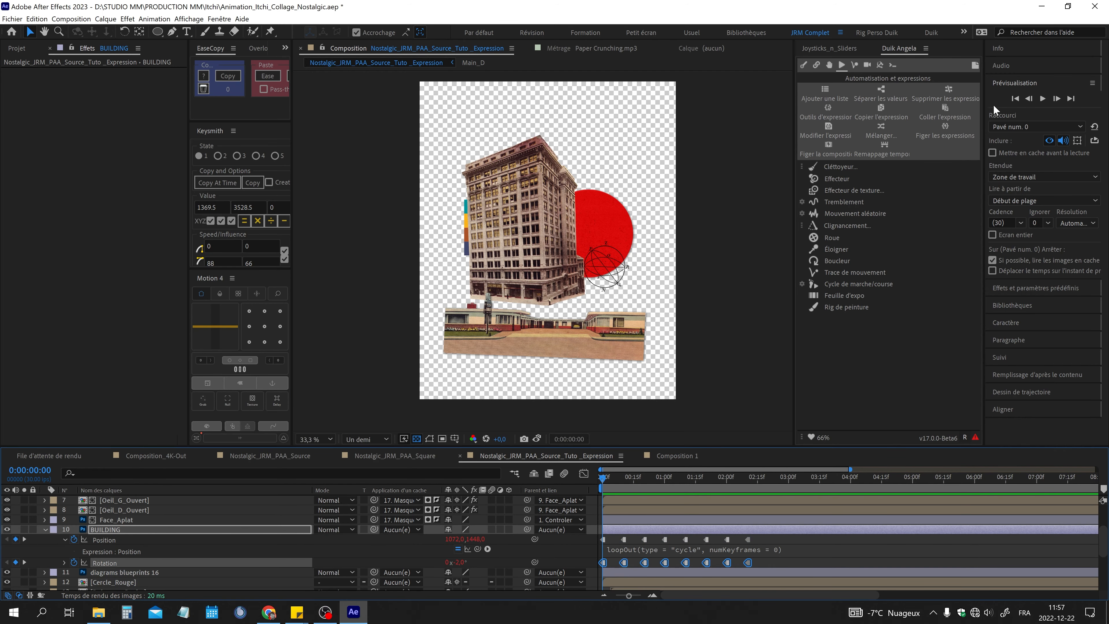
right_click(945, 136)
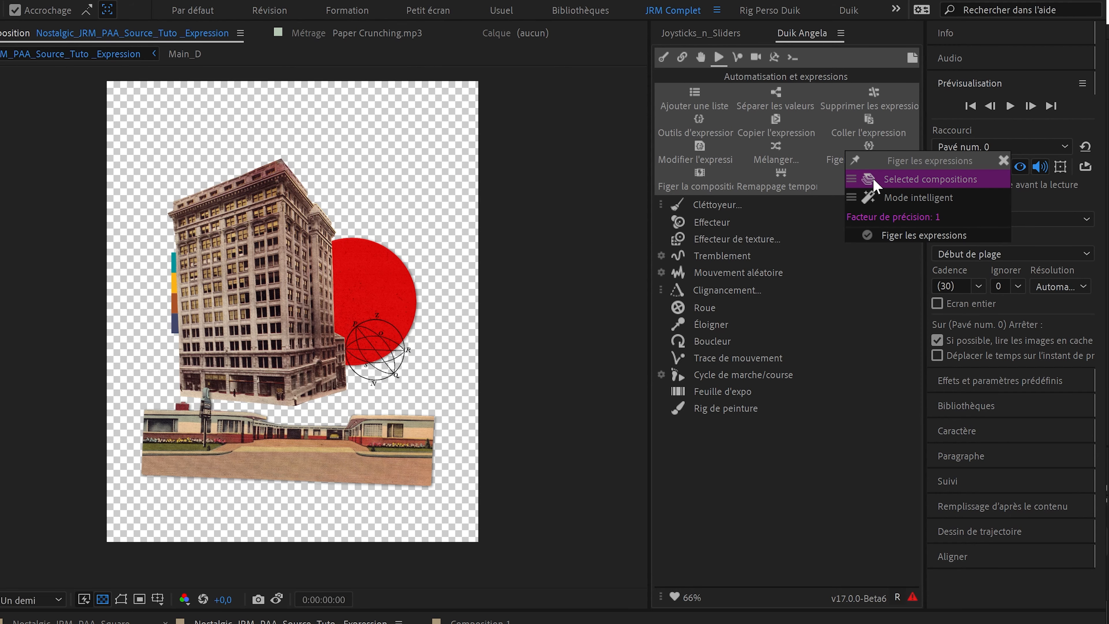
click(873, 180)
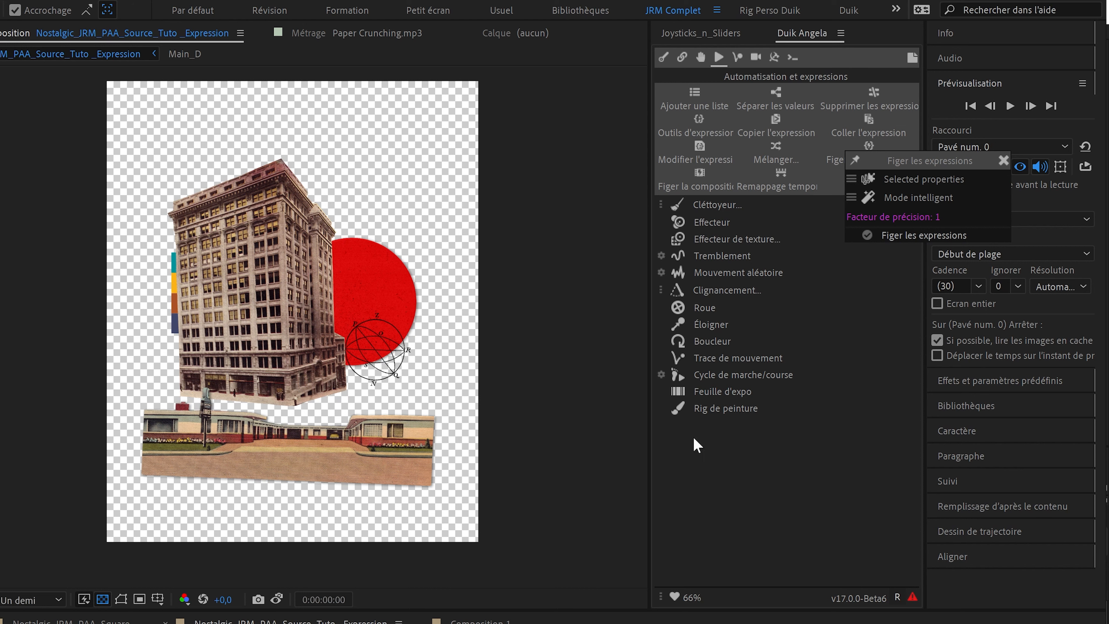
click(699, 446)
right_click(866, 156)
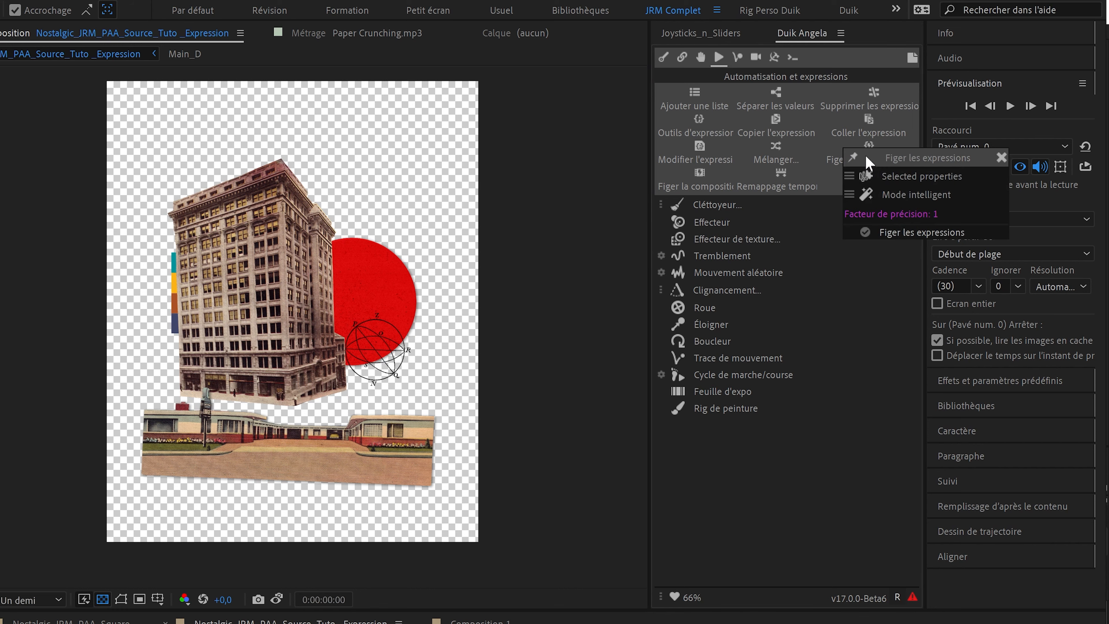
click(889, 234)
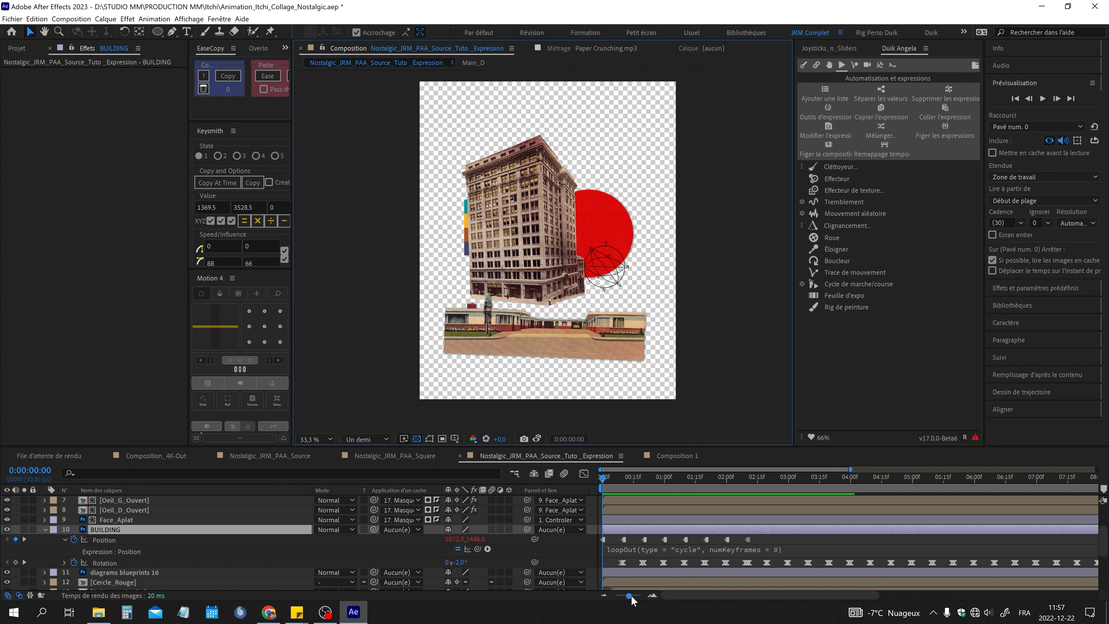
- Examine the spacing of the BUILDING layer's baked Rotation keyframes along the timeline and past the original loop
drag(628, 595, 636, 596)
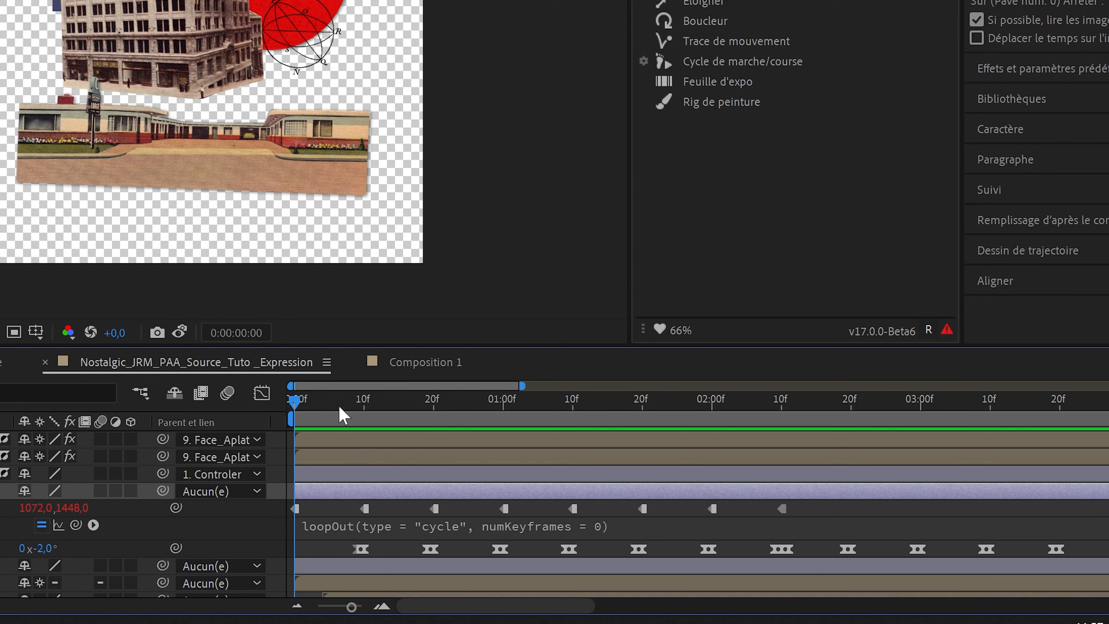
click(645, 479)
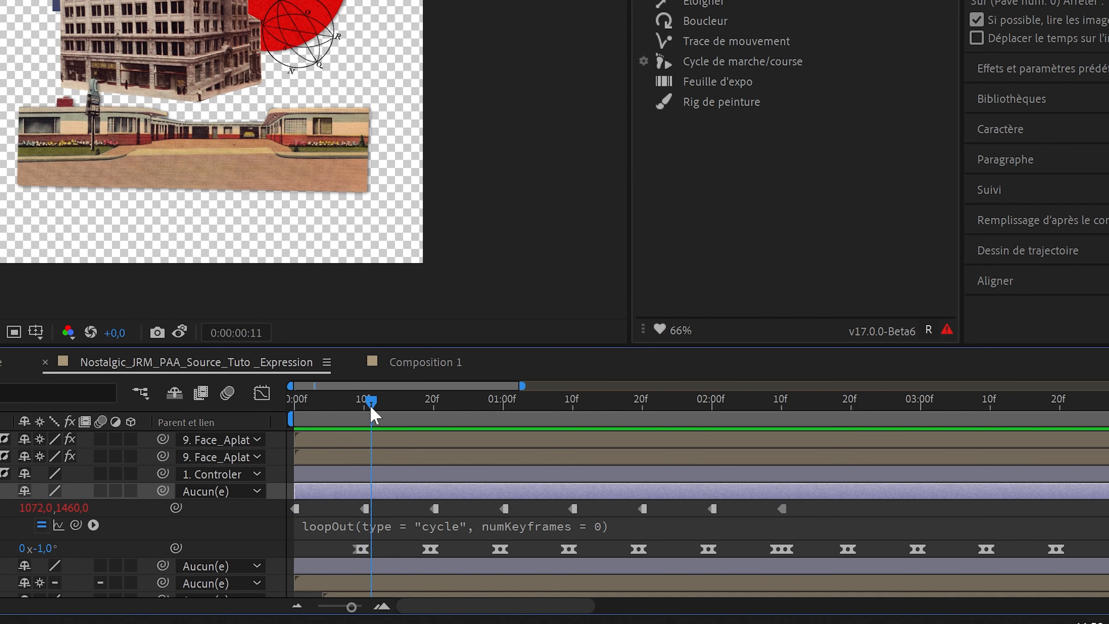
key(equal)
key(equal)
key(minus)
key(minus)
key(minus)
key(minus)
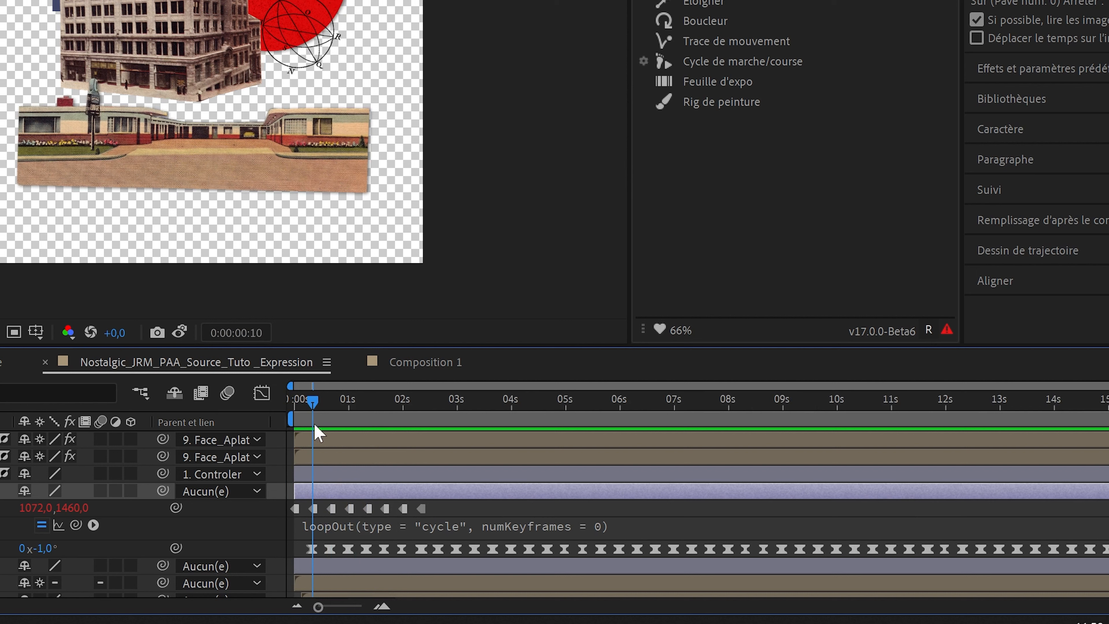
drag(384, 400, 619, 412)
key(equal)
key(equal)
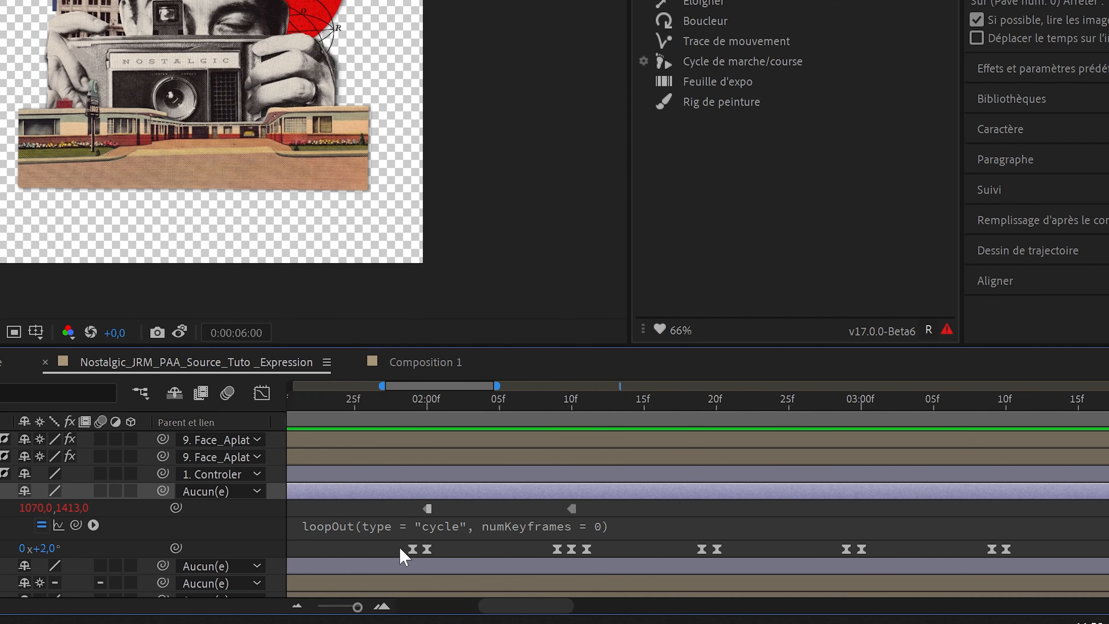
key(minus)
- Select the baked Rotation keyframes around two seconds and examine their speed curve in the graph editor
drag(473, 556, 442, 556)
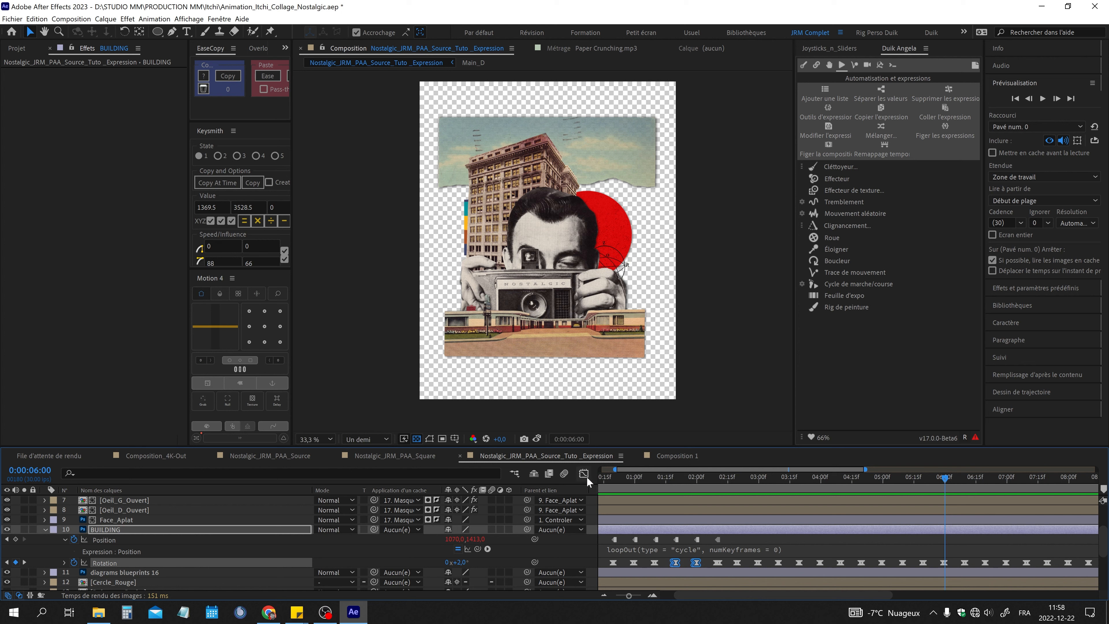
click(584, 473)
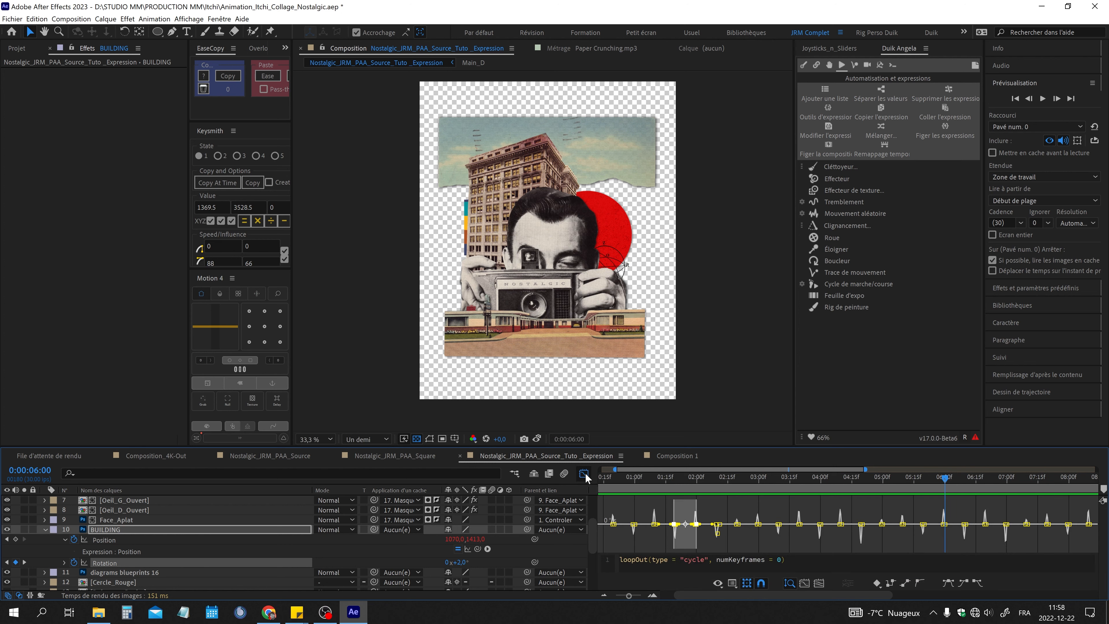
scroll(747, 545, up, 3)
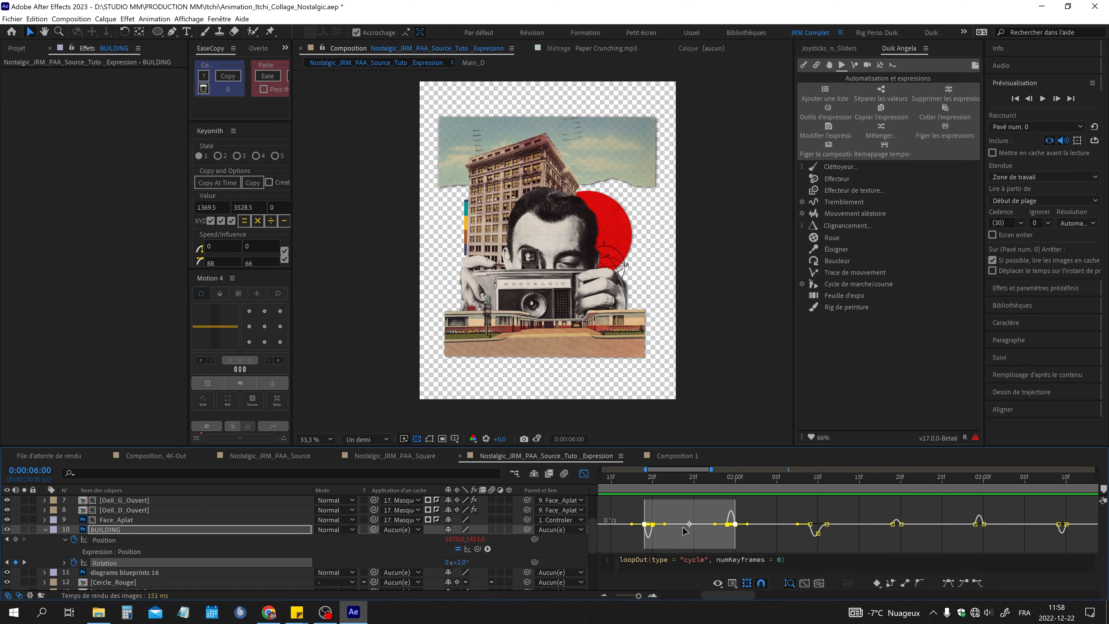
click(584, 473)
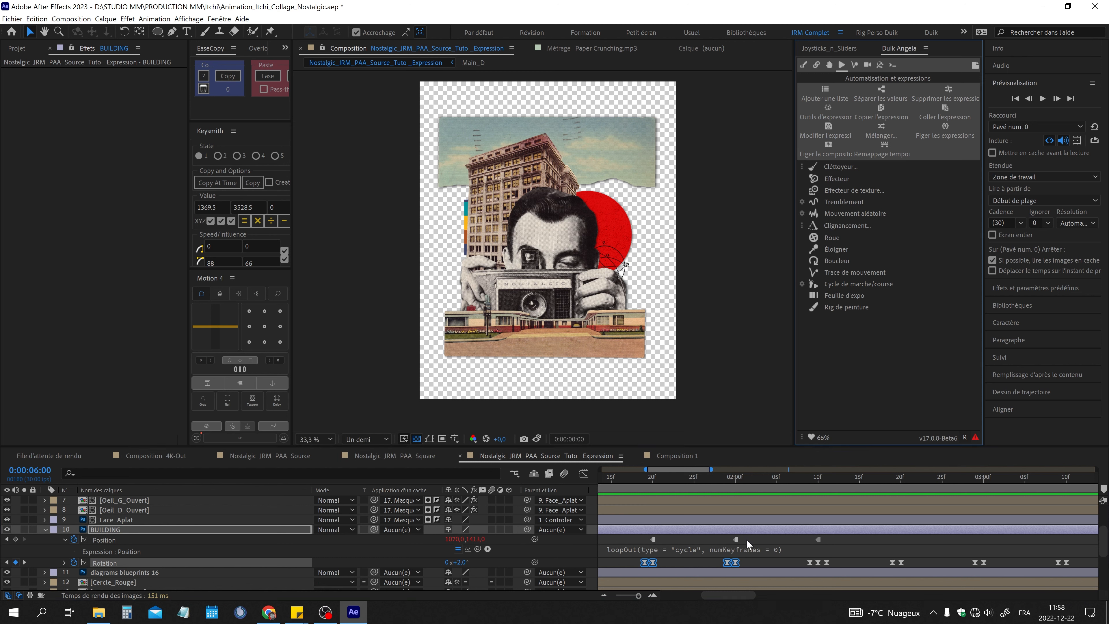
- Undo the Duik bake of the Rotation expression and reselect the BUILDING layer's looping keyframes at the first frame
key(Home)
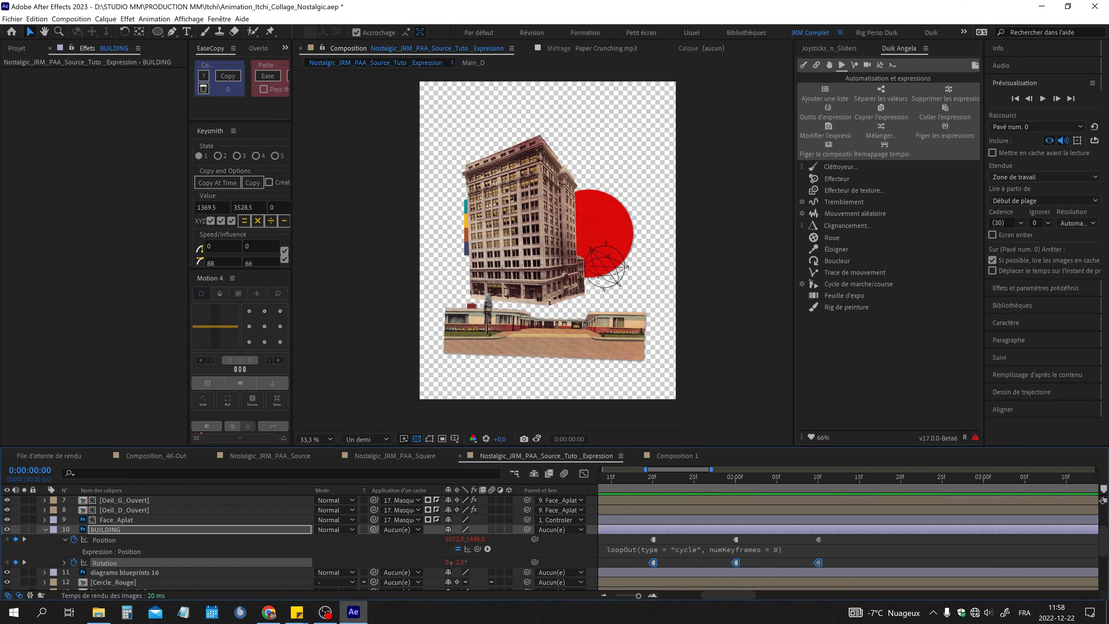
click(834, 529)
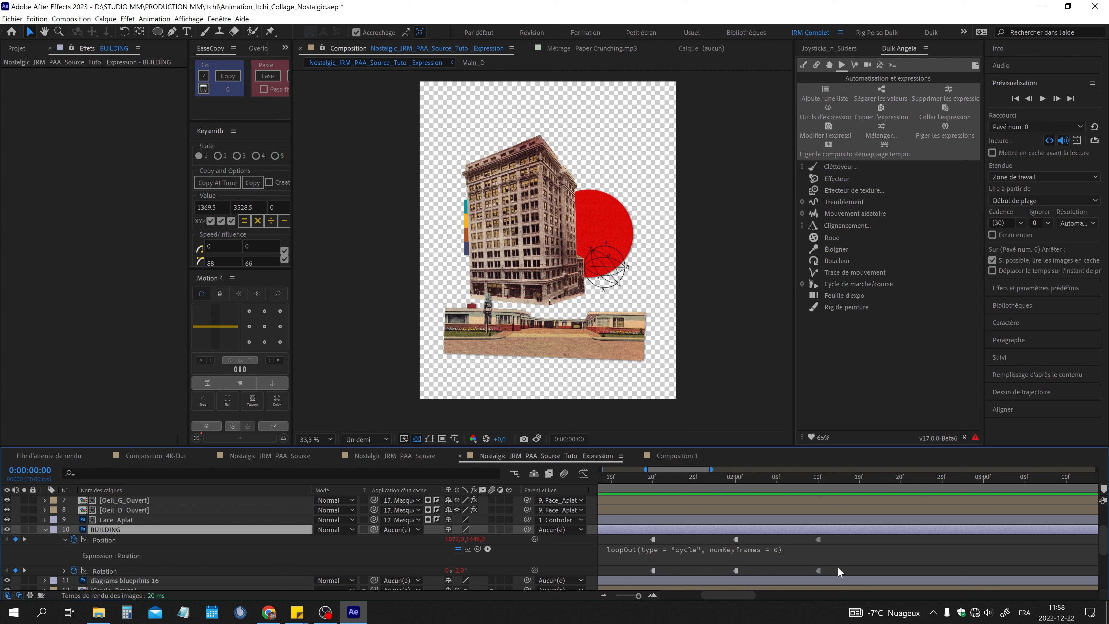
drag(838, 543, 585, 563)
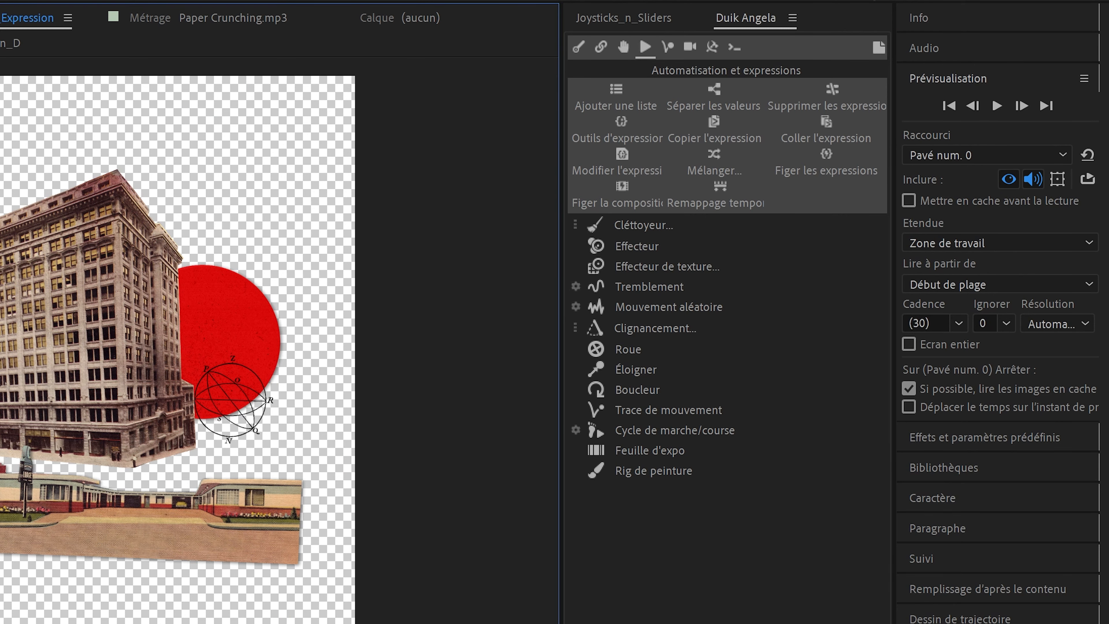
- Try Duik's Figer les expressions on All Compositions with Mode intelligent and a precision factor of 1
shift+click(833, 171)
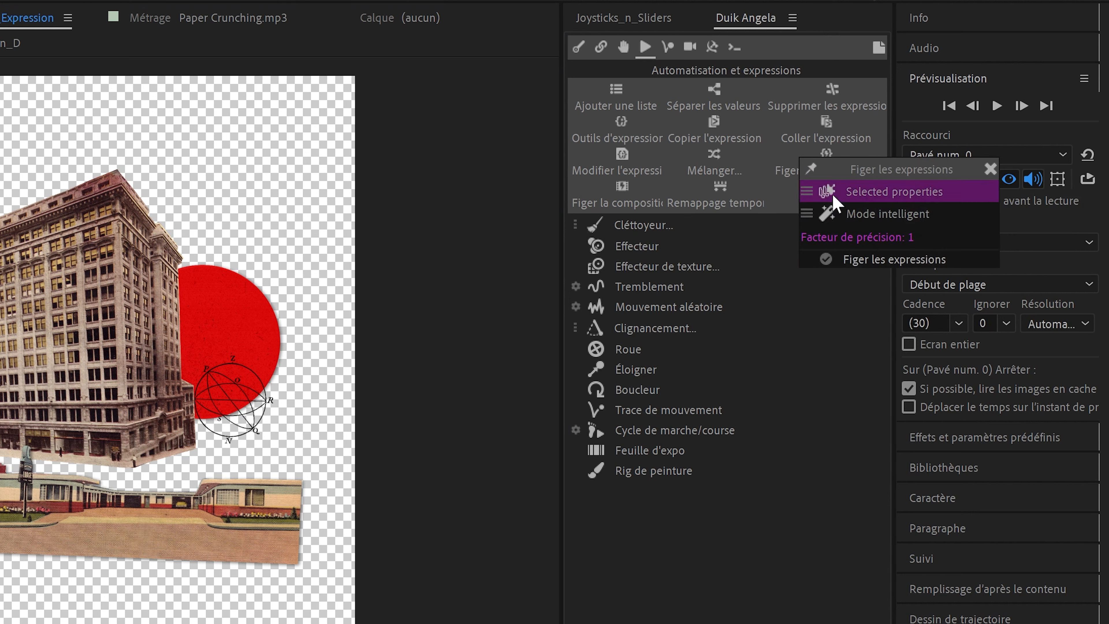
click(847, 196)
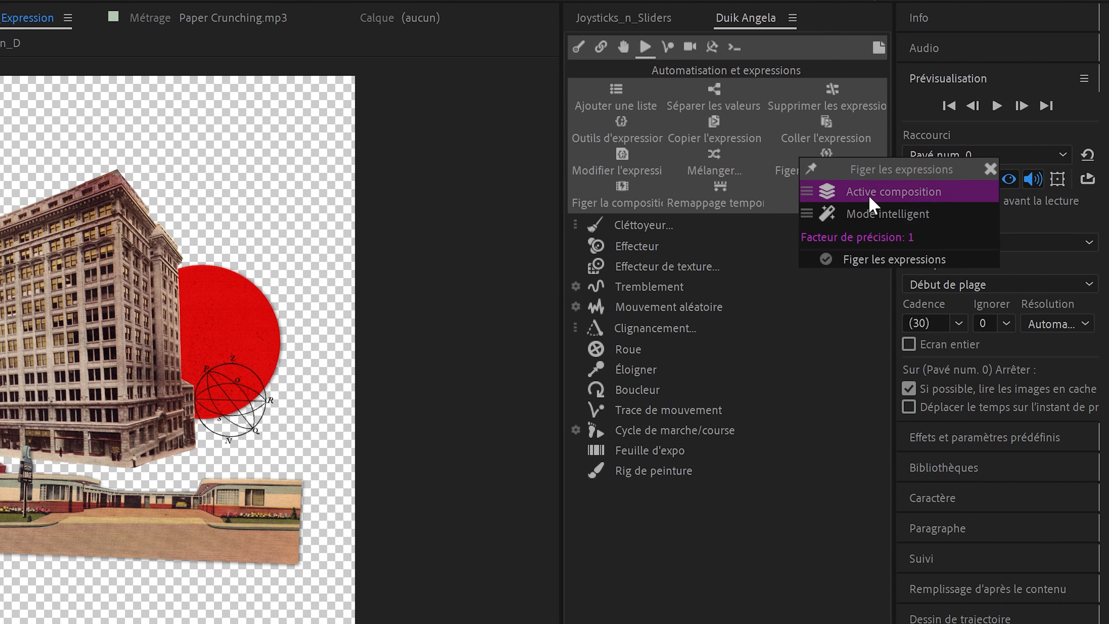
click(828, 191)
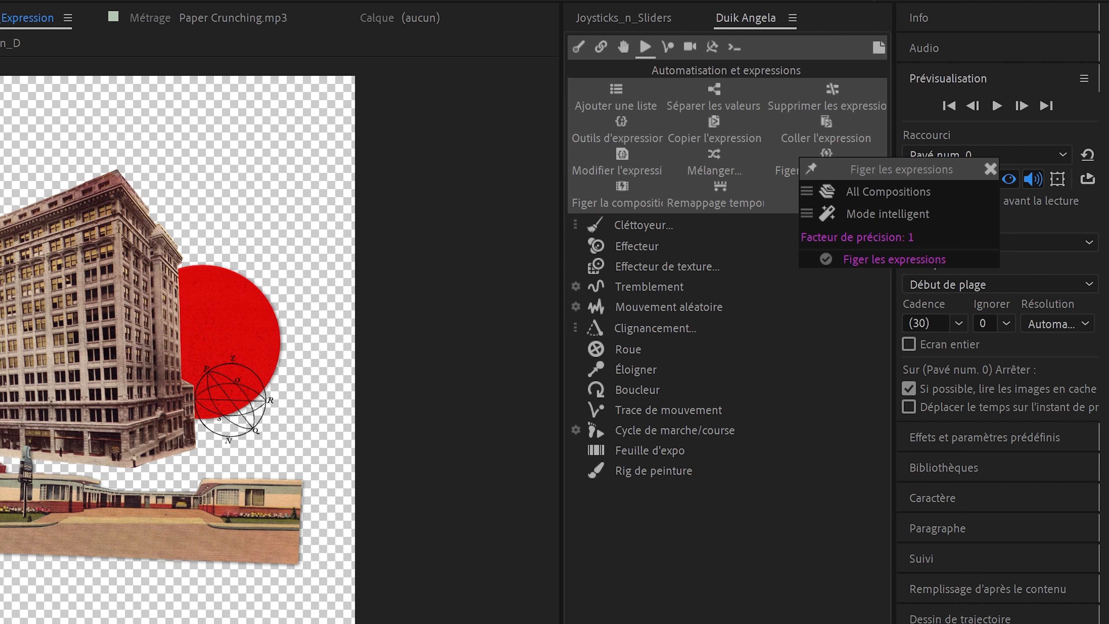
click(875, 220)
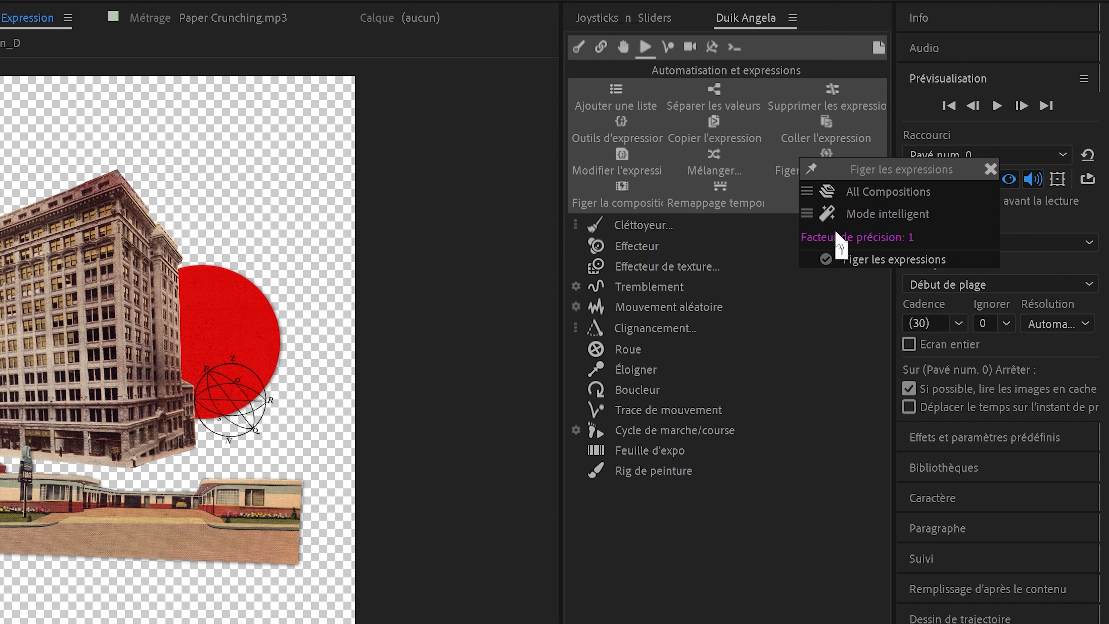
click(852, 258)
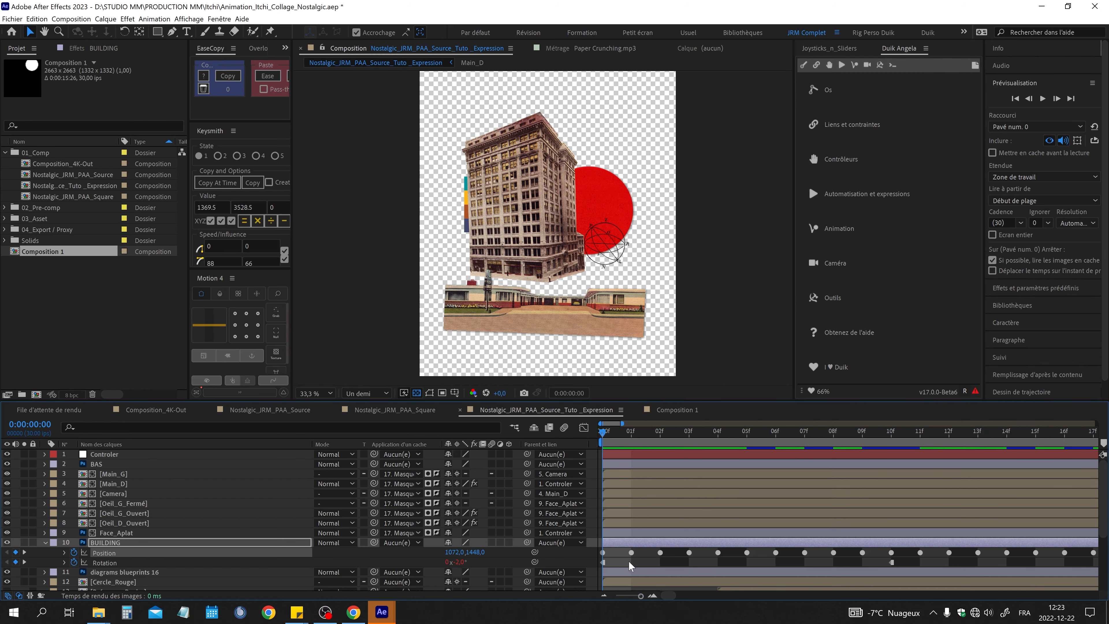
- Replace the BUILDING layer's last Position keyframe at 0:00:15:25 with a copy of its first one, at 1072,0, 1448,0
click(600, 551)
click(601, 552)
drag(640, 595, 616, 596)
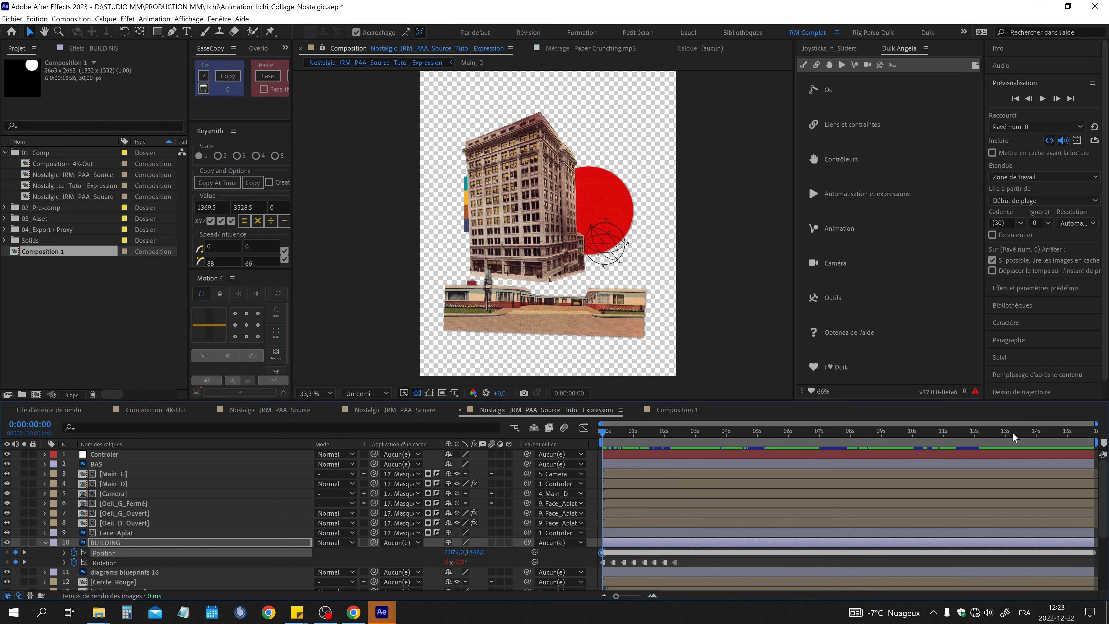
key(End)
key(semicolon)
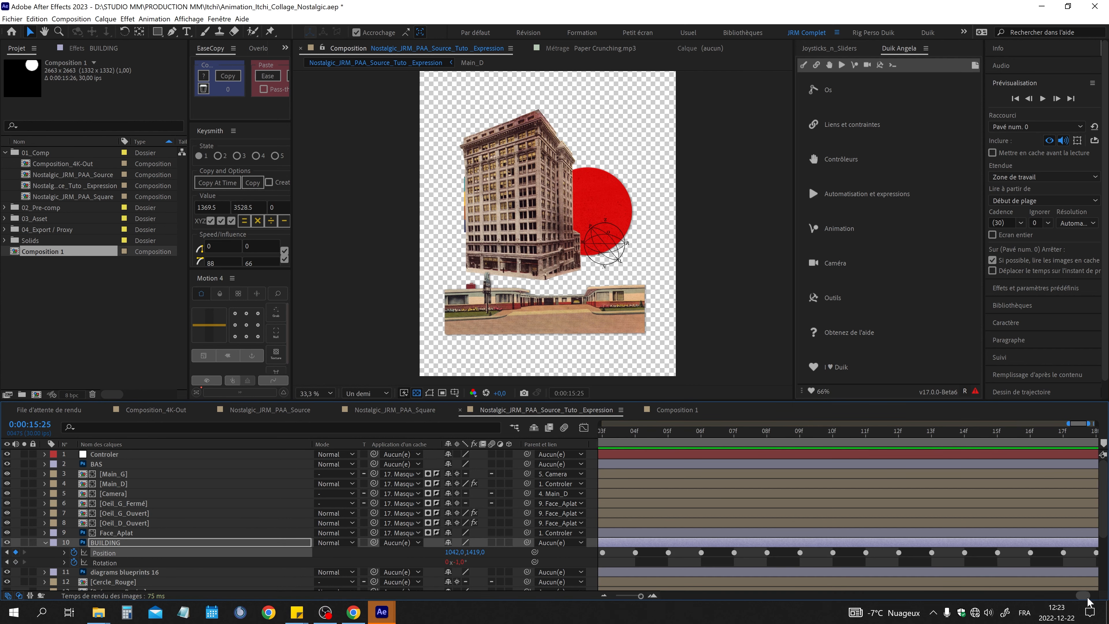
scroll(1087, 599, right, 3)
key(Delete)
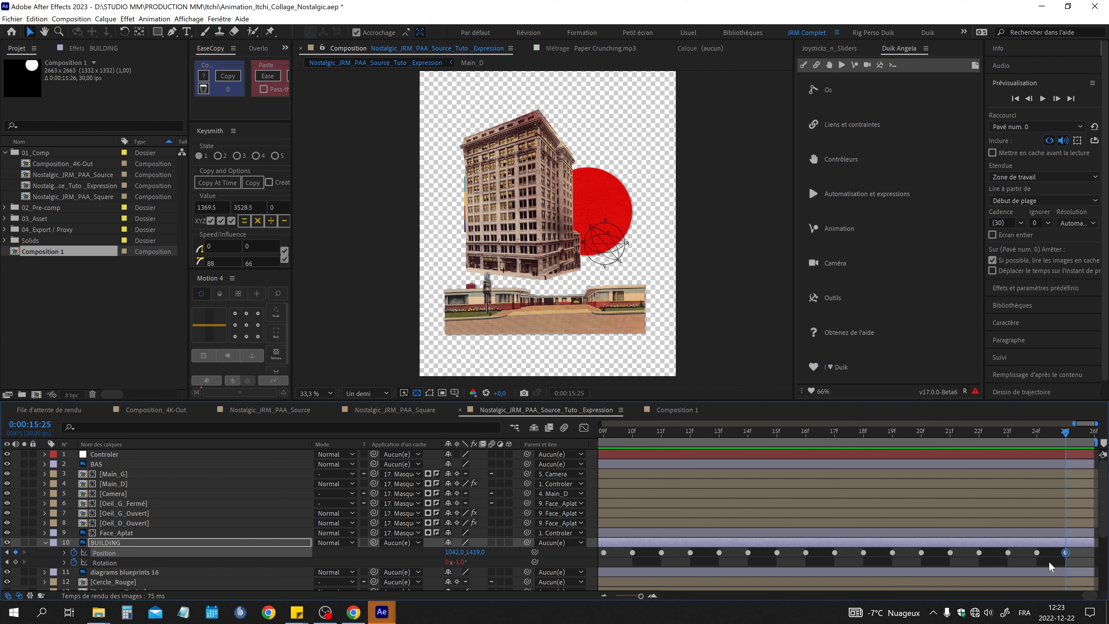
key(ctrl+z)
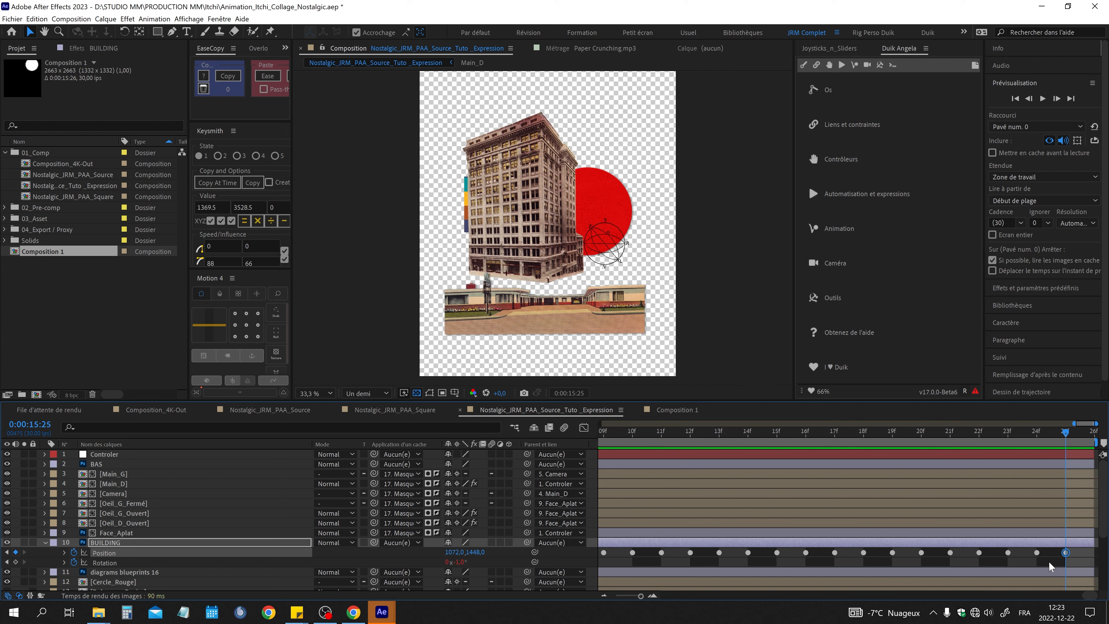
- Play back the composition and move to 0:00:07:17 to examine the BUILDING layer's frame-by-frame Position keyframes
click(979, 431)
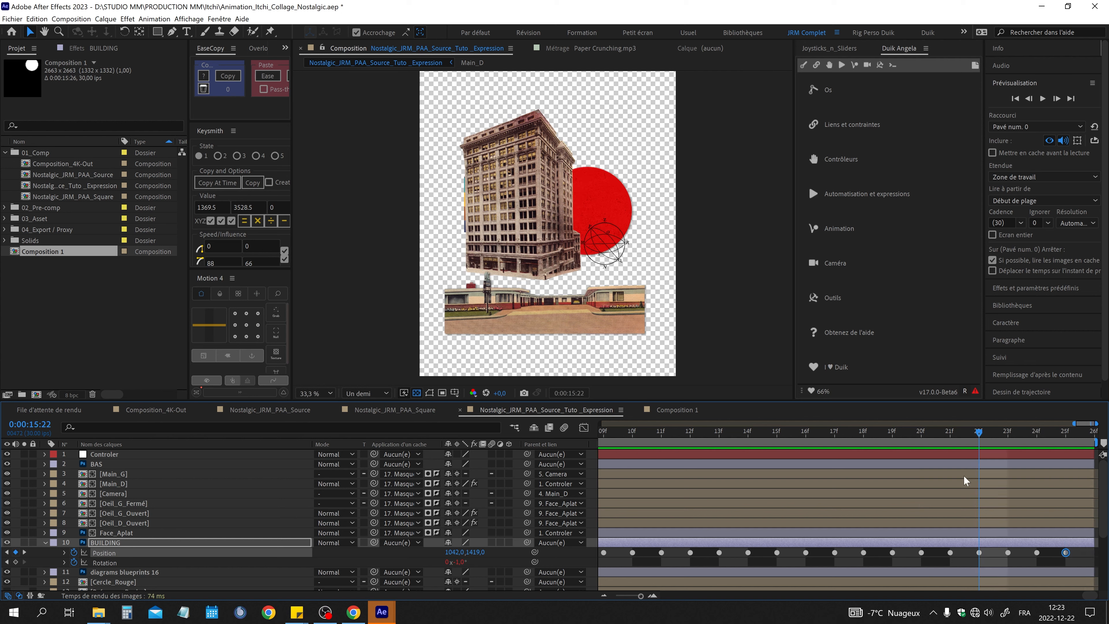
key(space)
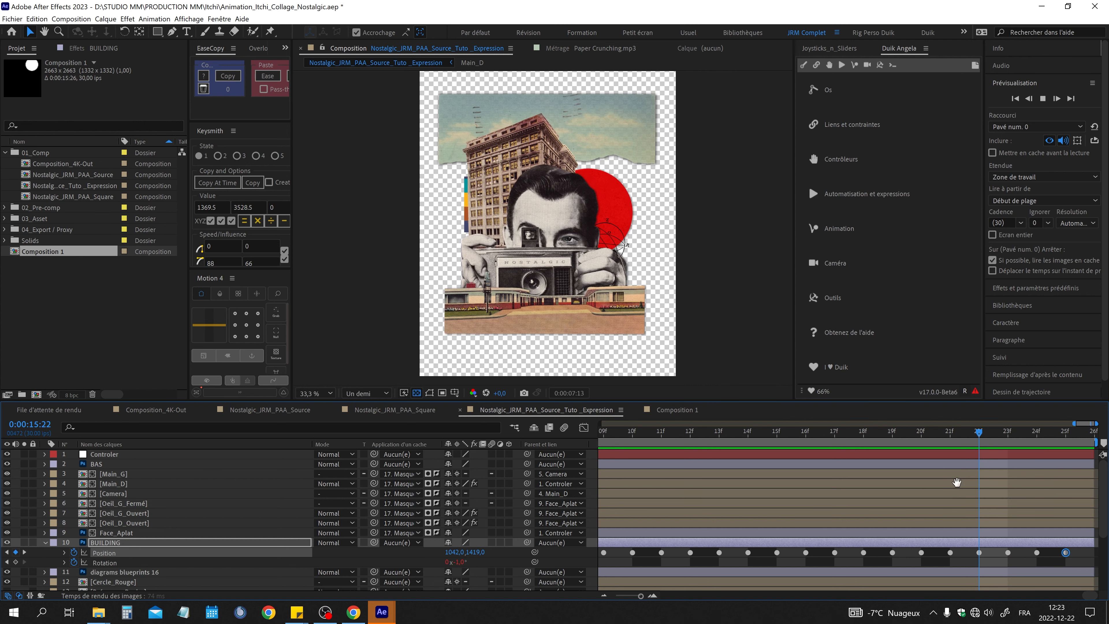
drag(857, 435, 830, 433)
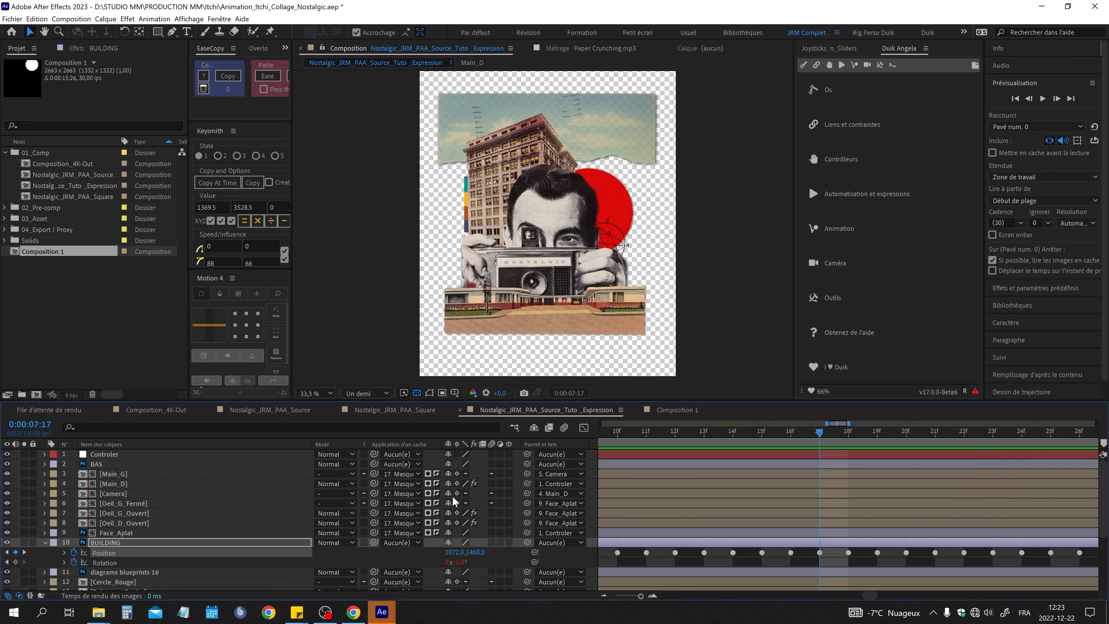